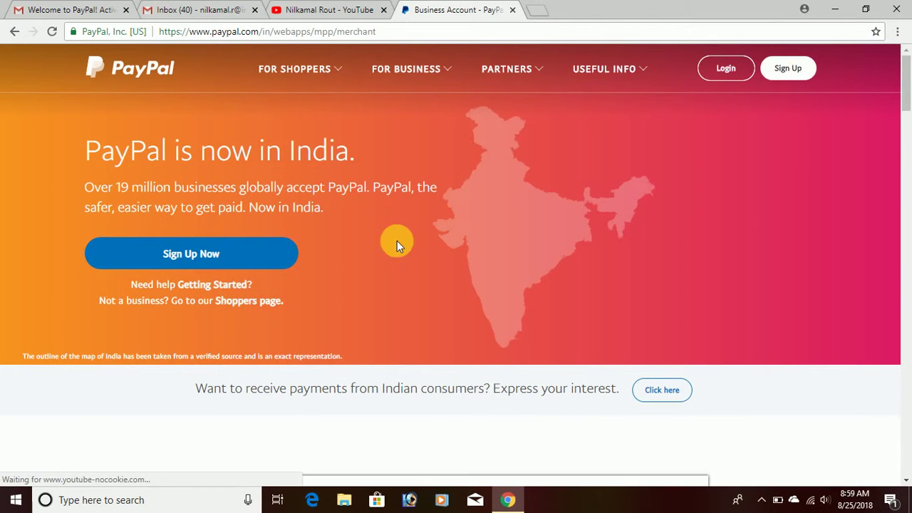
Start a freelancer sign-up and submit a business e-mail address
left_click(191, 254)
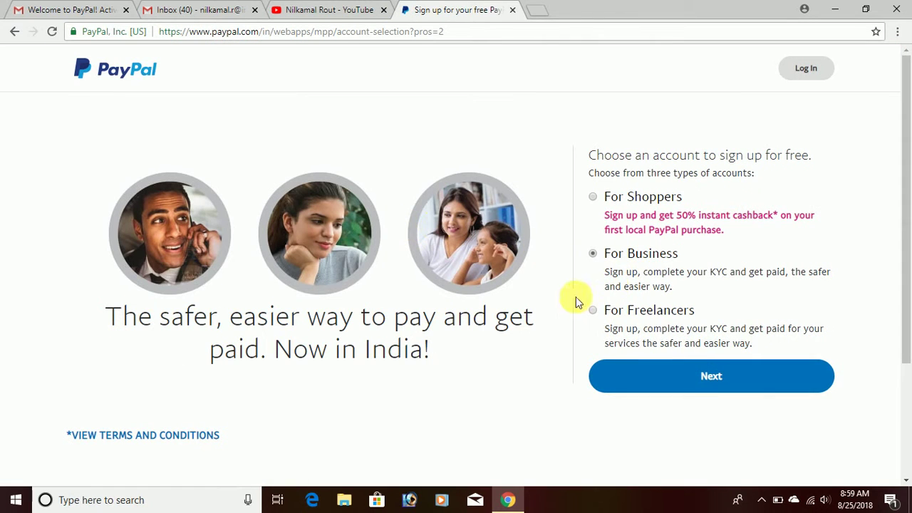
left_click(593, 310)
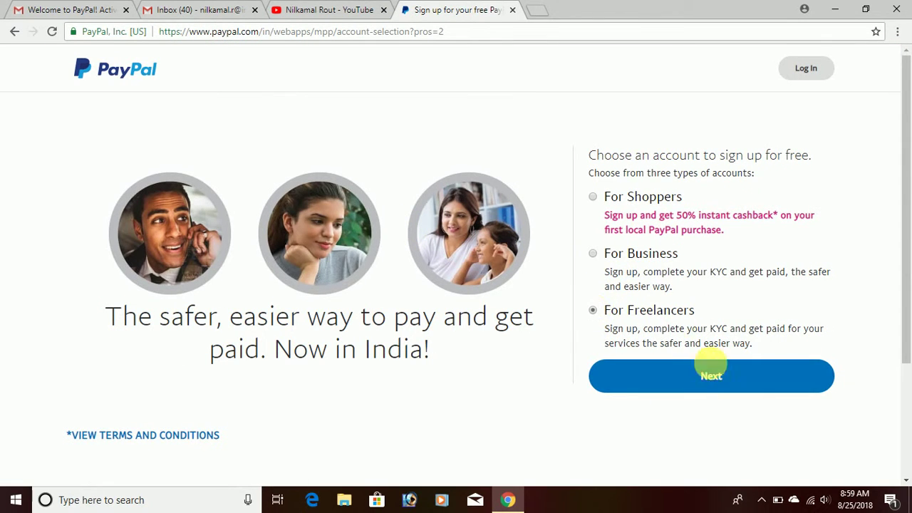
left_click(714, 388)
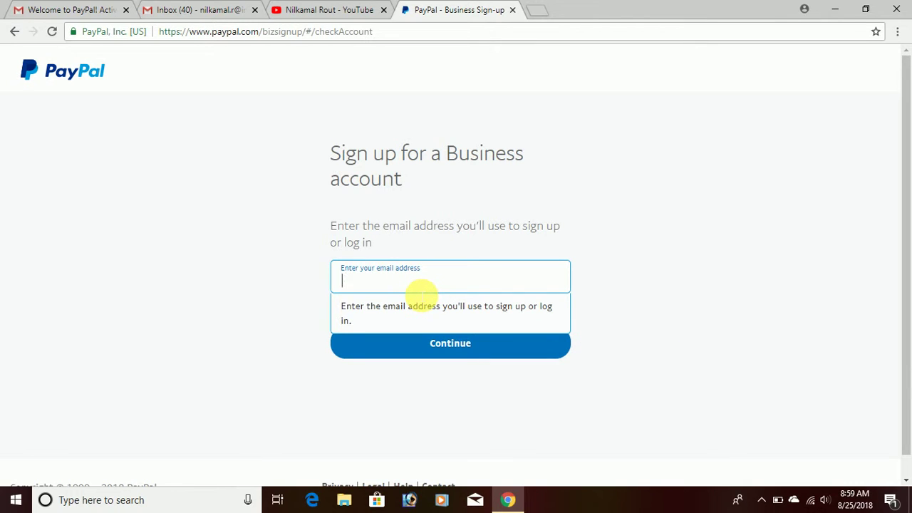
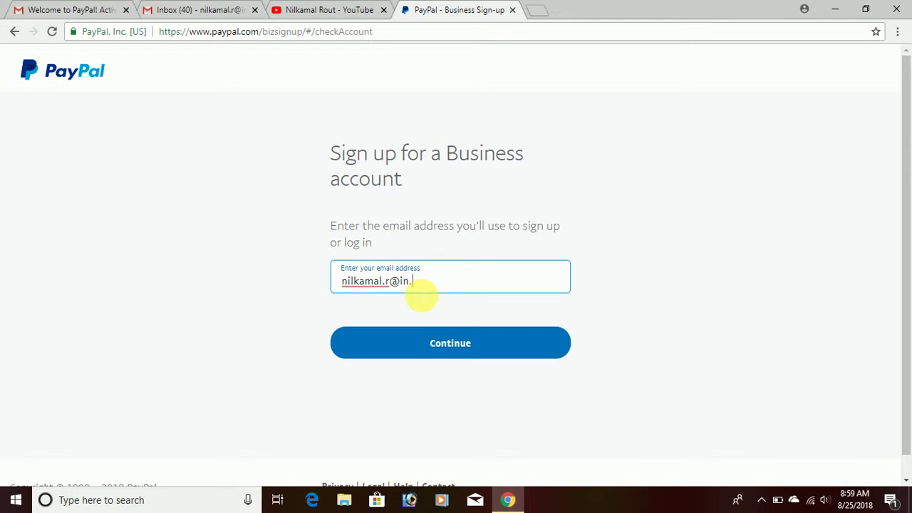
key("Return")
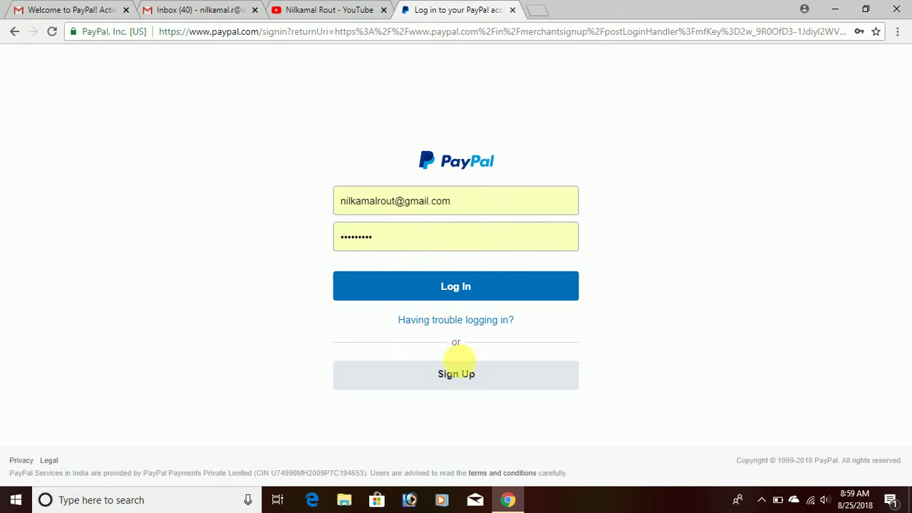
Restart the sign-up from the login page with the For Freelancers account type
left_click(460, 375)
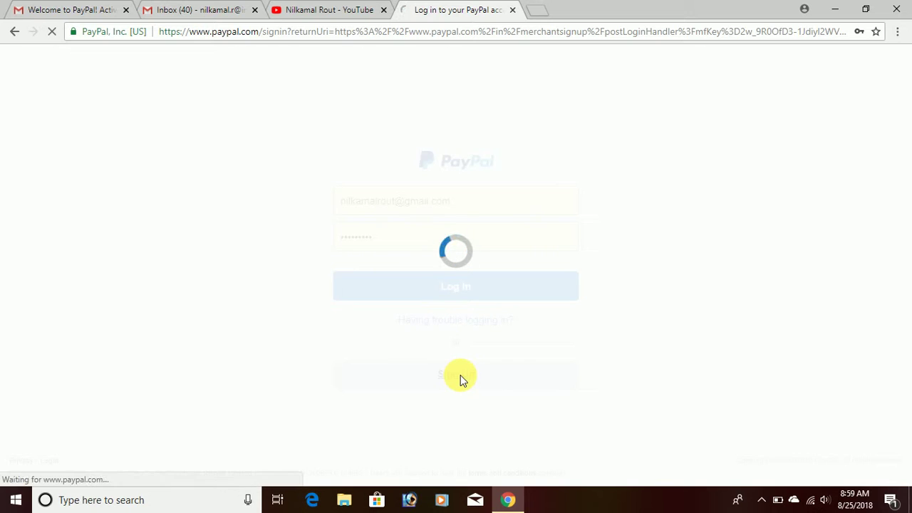
left_click(592, 309)
left_click(704, 380)
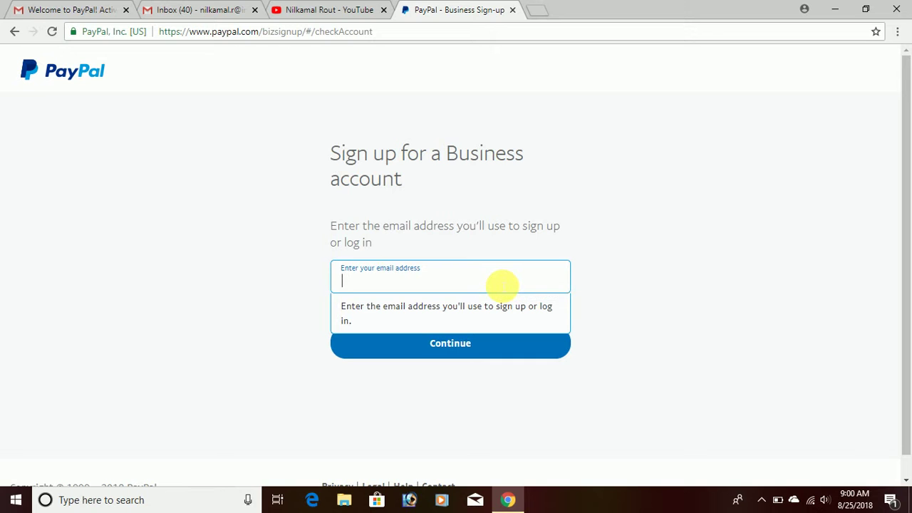
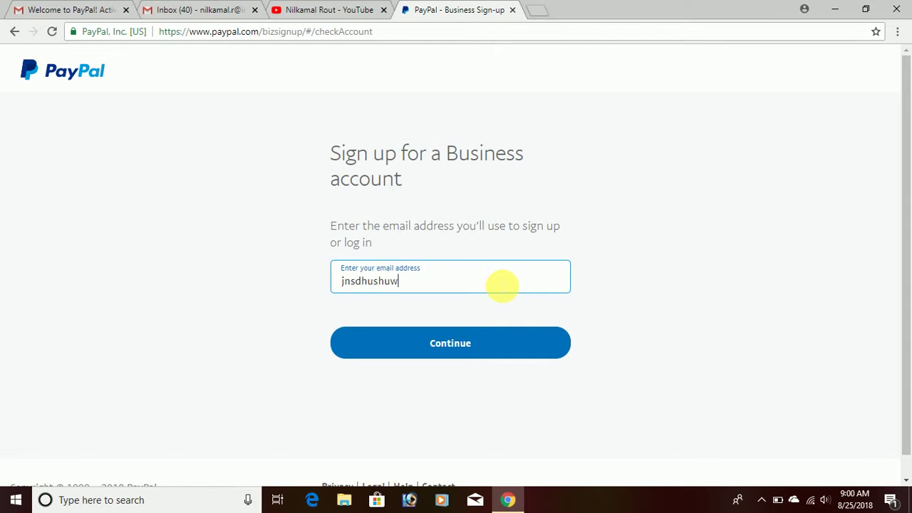
Enter and submit a new, correctly formatted Gmail address for the account
key("ctrl+2")
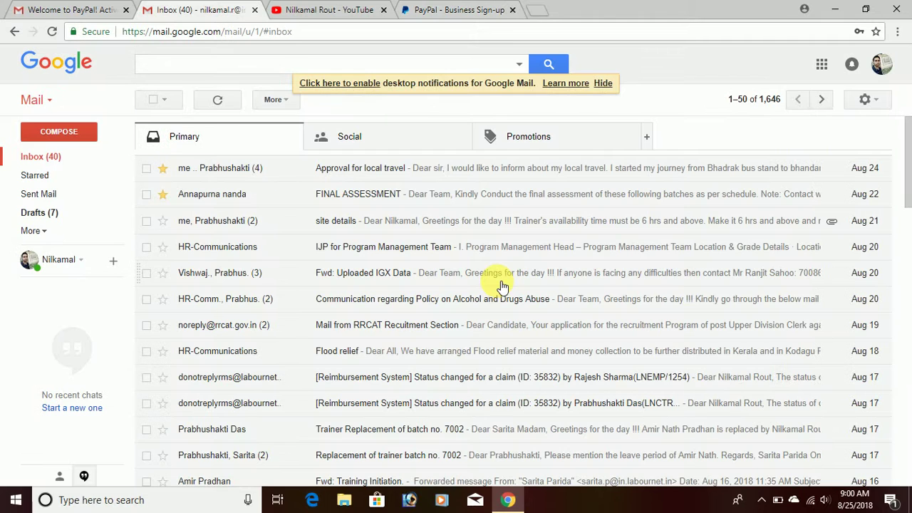
left_click(467, 8)
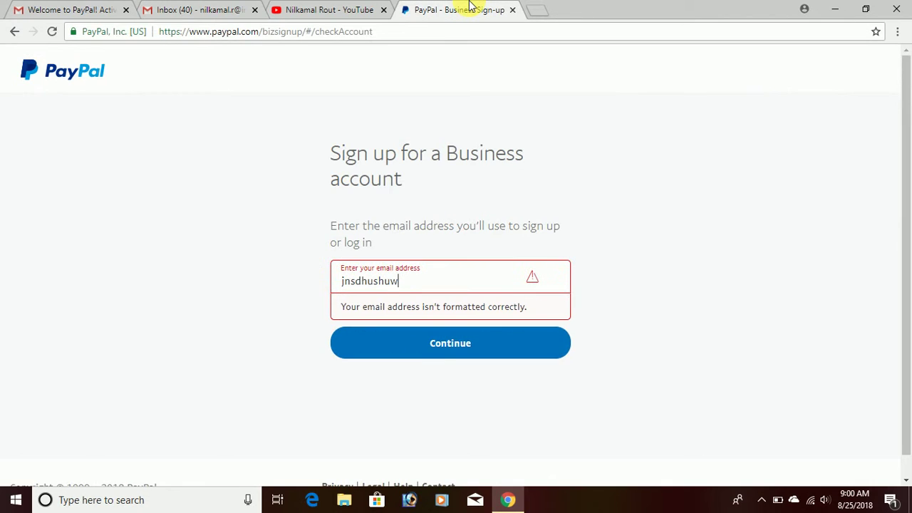
type("@gmail.com")
left_click(461, 342)
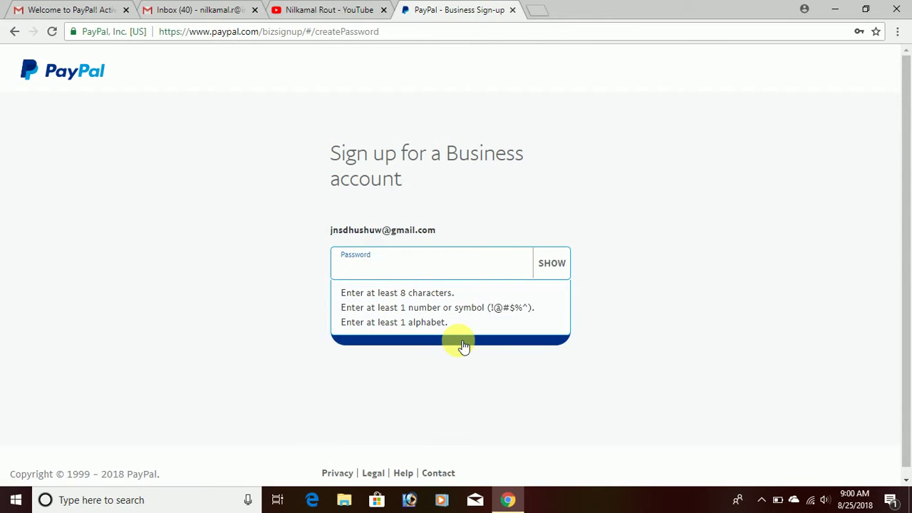
Enter an account password, showing it as plain text to check it
left_click(440, 270)
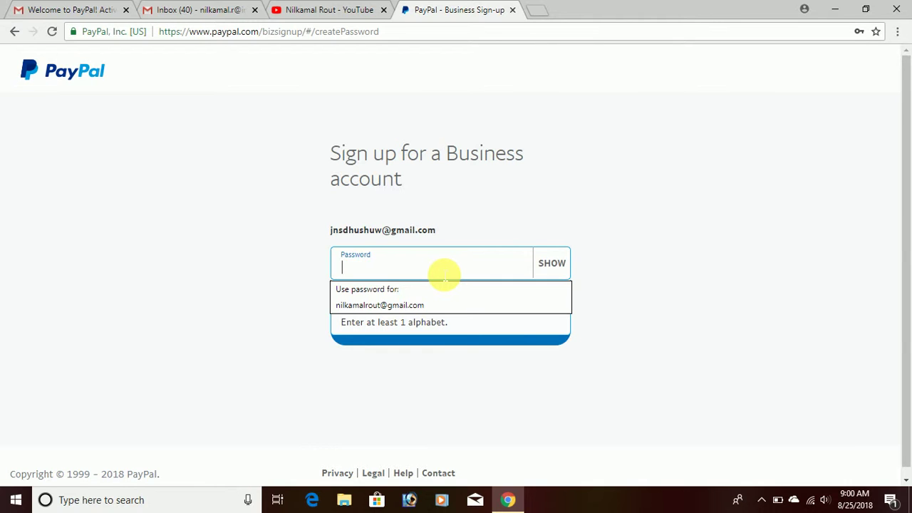
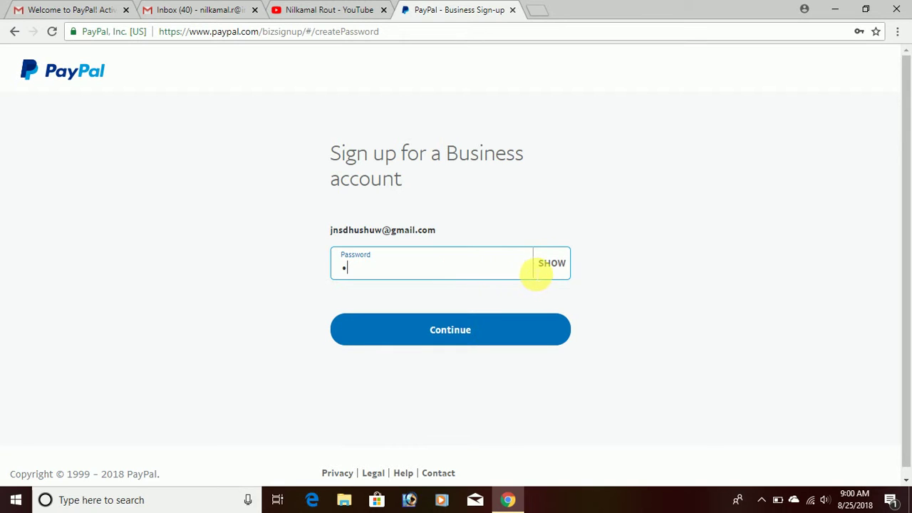
left_click(562, 271)
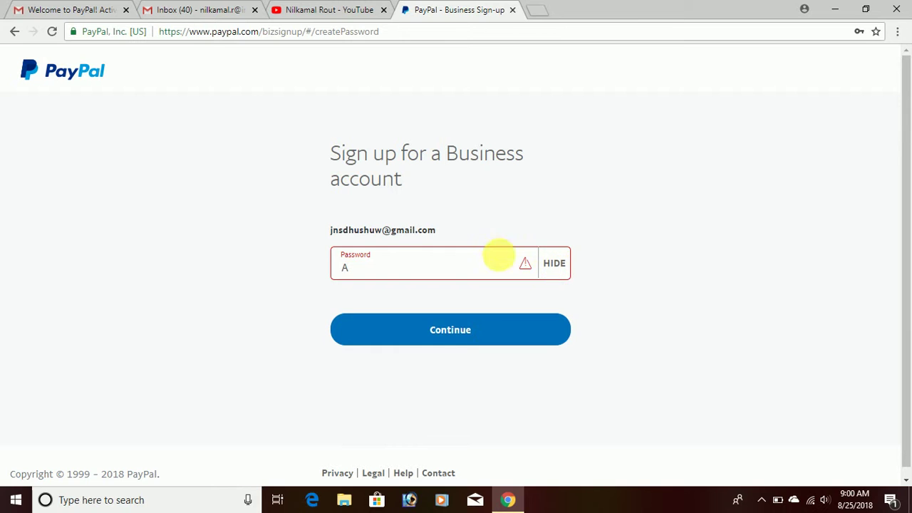
left_click(472, 268)
key("ctrl+2")
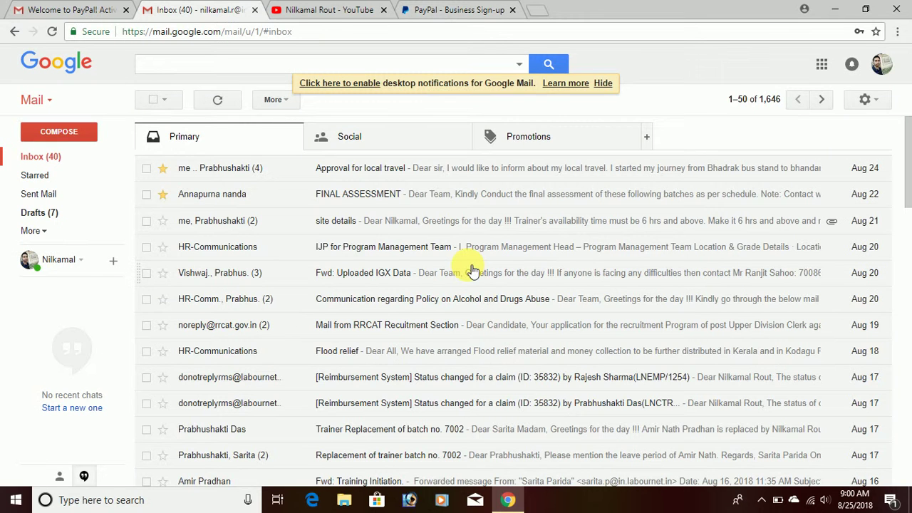
left_click(463, 7)
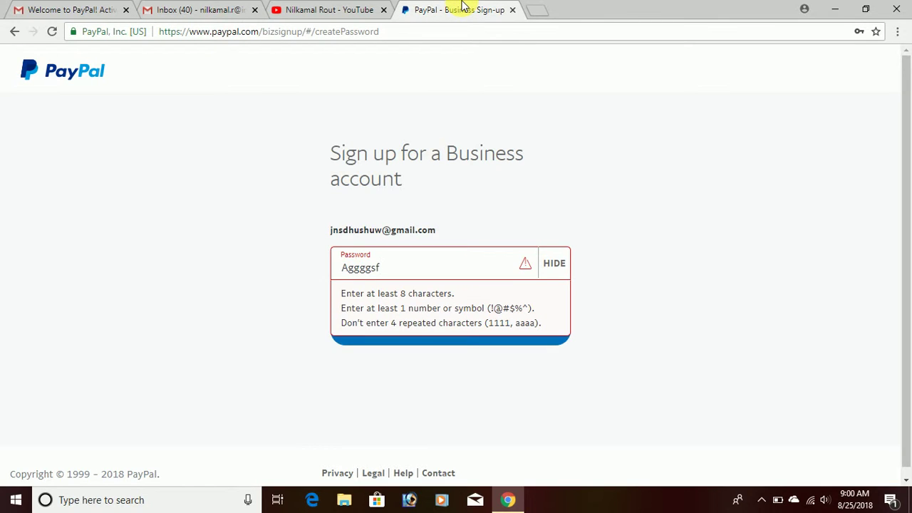
Fix the password by removing repeated letters so it meets the rules, then continue
left_click(656, 222)
left_click(466, 328)
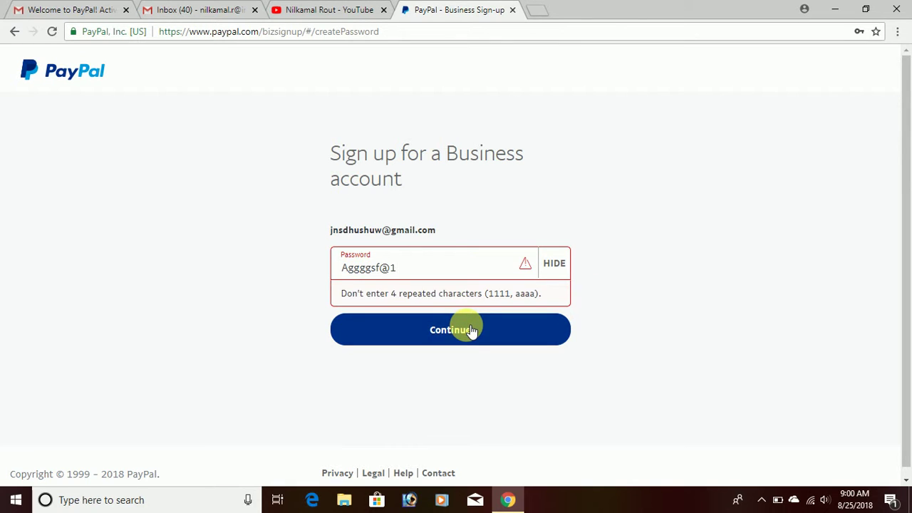
left_click(372, 267)
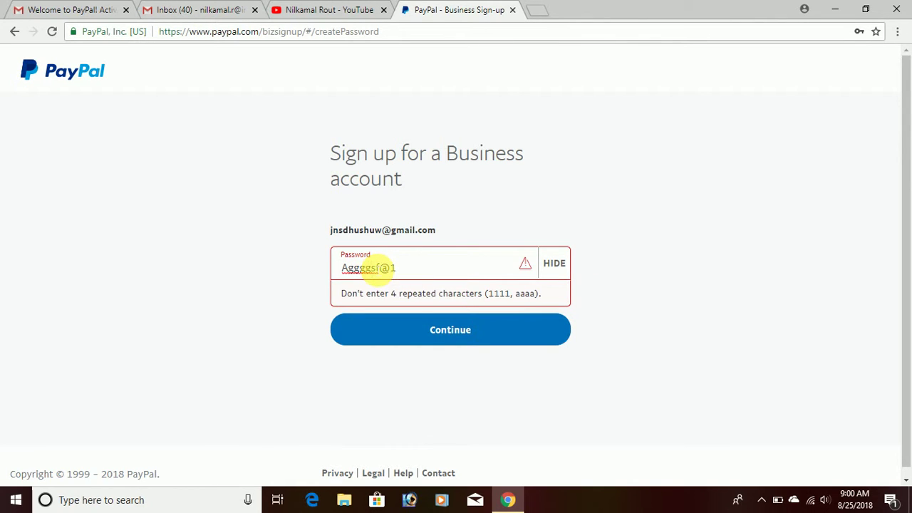
key("BackSpace")
key("BackSpace")
key("BackSpace")
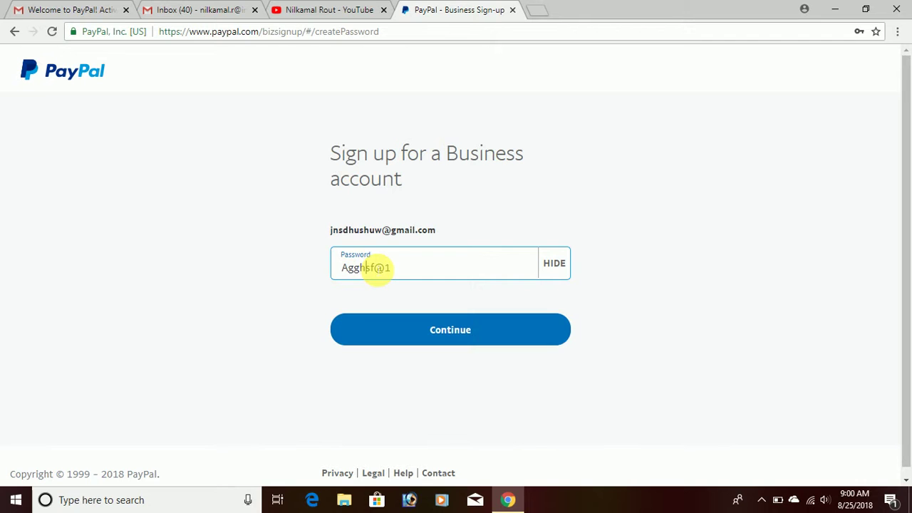
left_click(422, 337)
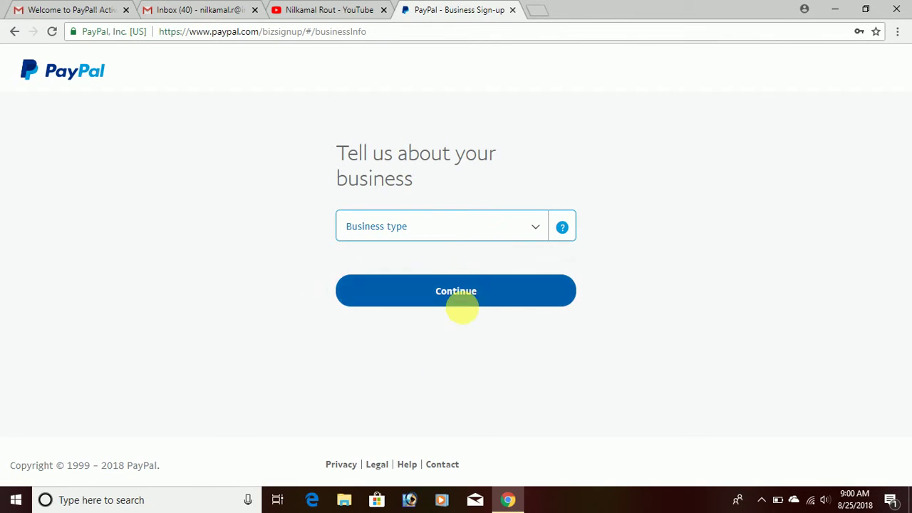
Choose business type Individual and business category Services — other
left_click(468, 301)
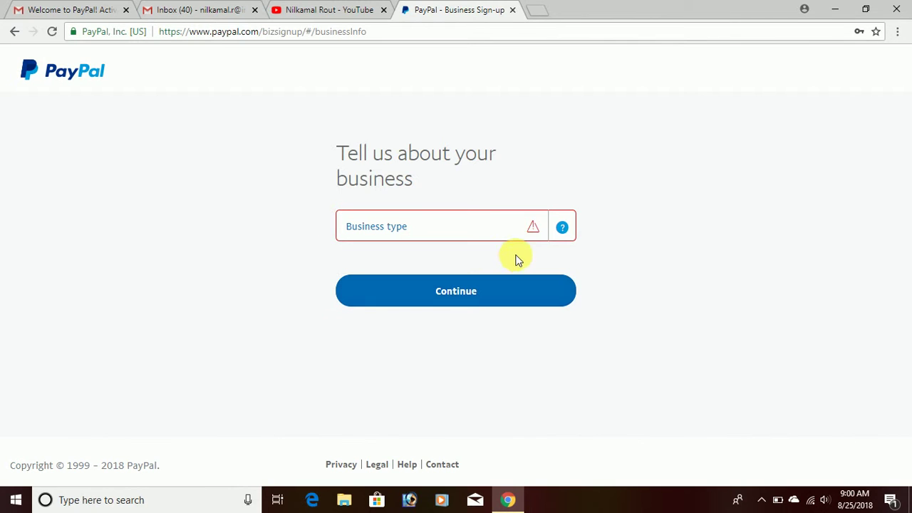
left_click(498, 236)
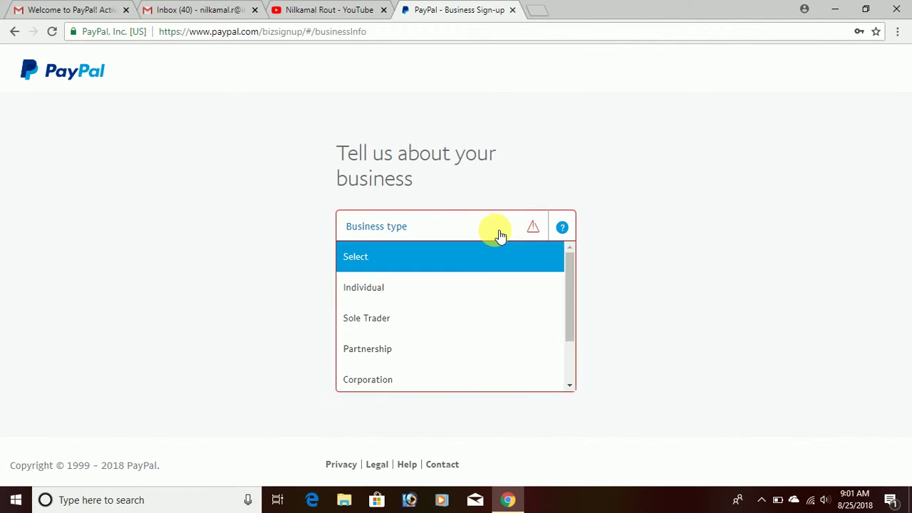
left_click(490, 299)
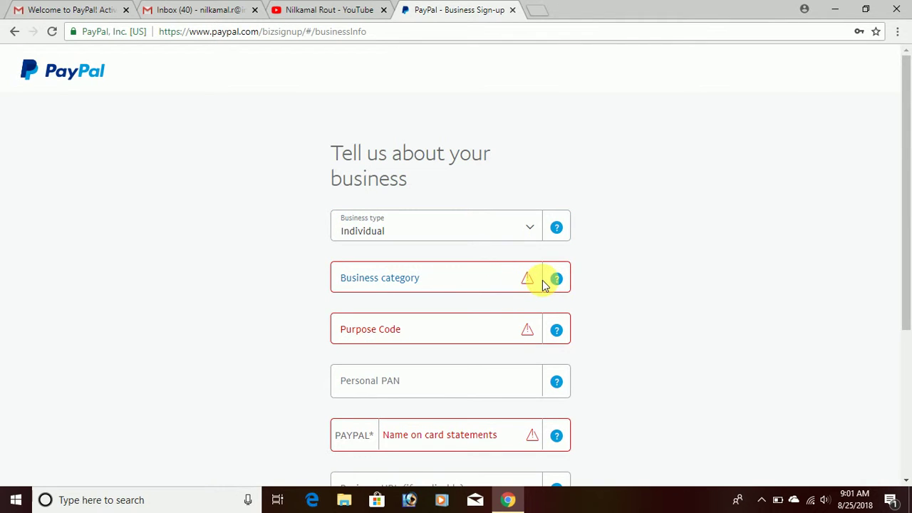
left_click(483, 283)
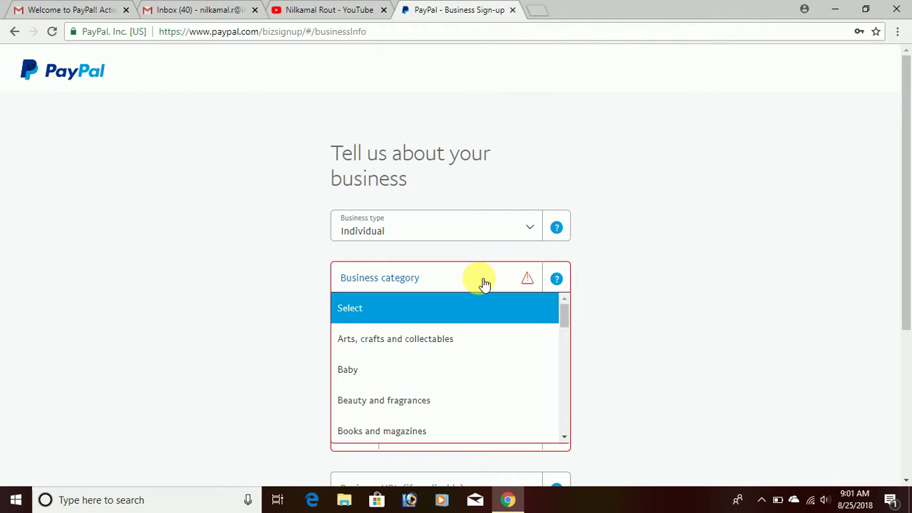
left_click_drag(565, 315, 564, 413)
left_click(470, 325)
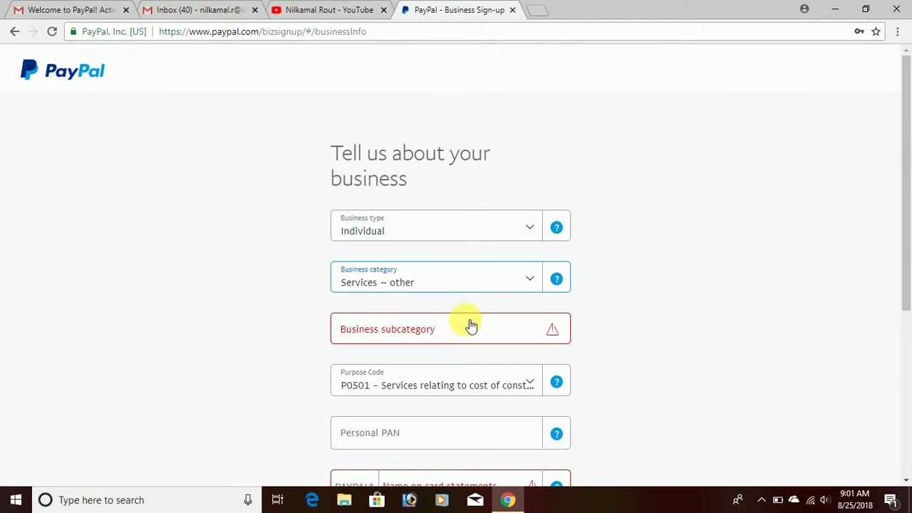
Choose subcategory Services (not classified elsewhere) and purpose code P0806 – Other information services
left_click(537, 335)
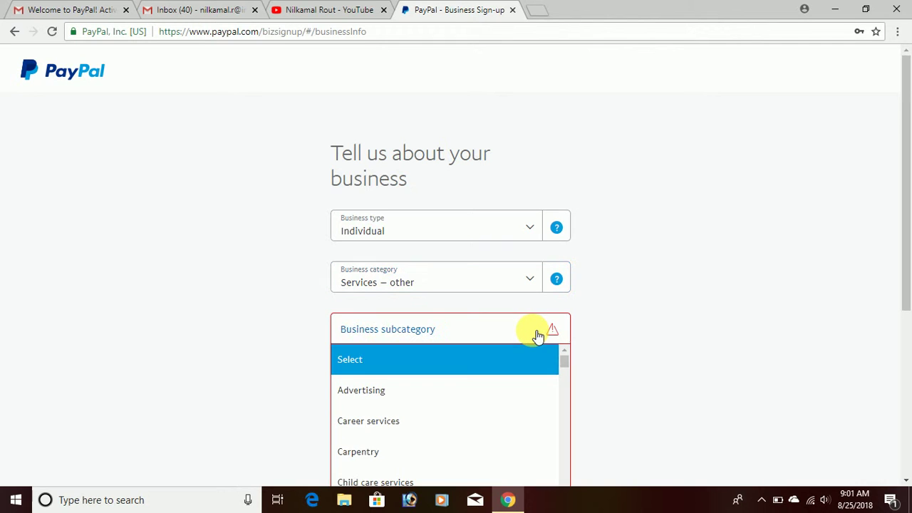
left_click_drag(563, 360, 570, 465)
left_click(476, 407)
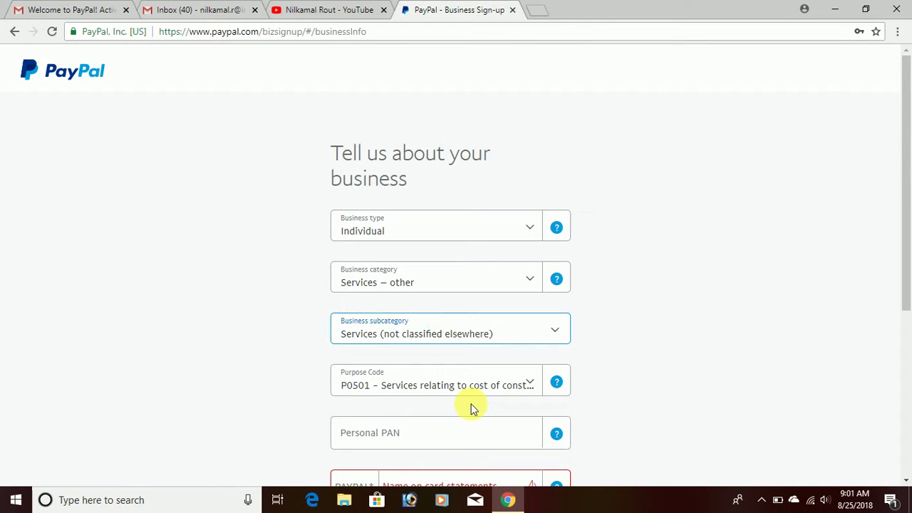
left_click(532, 387)
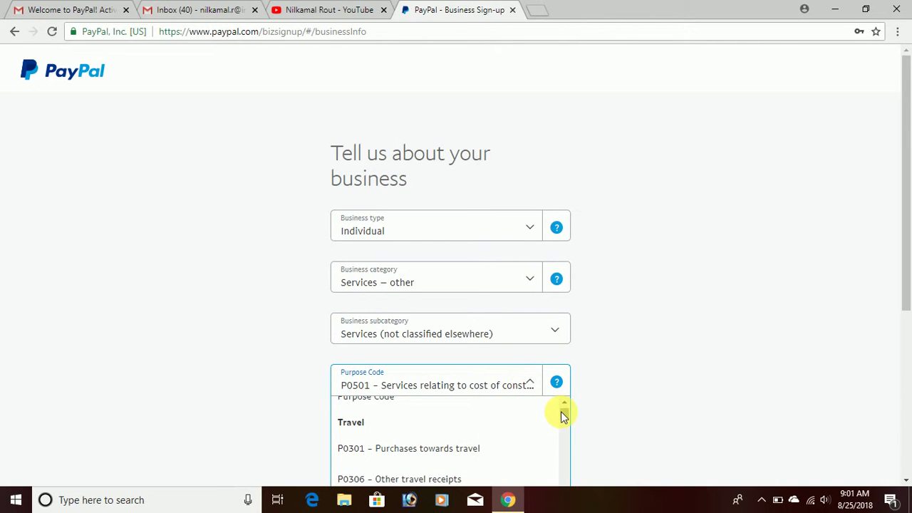
left_click_drag(560, 411, 563, 441)
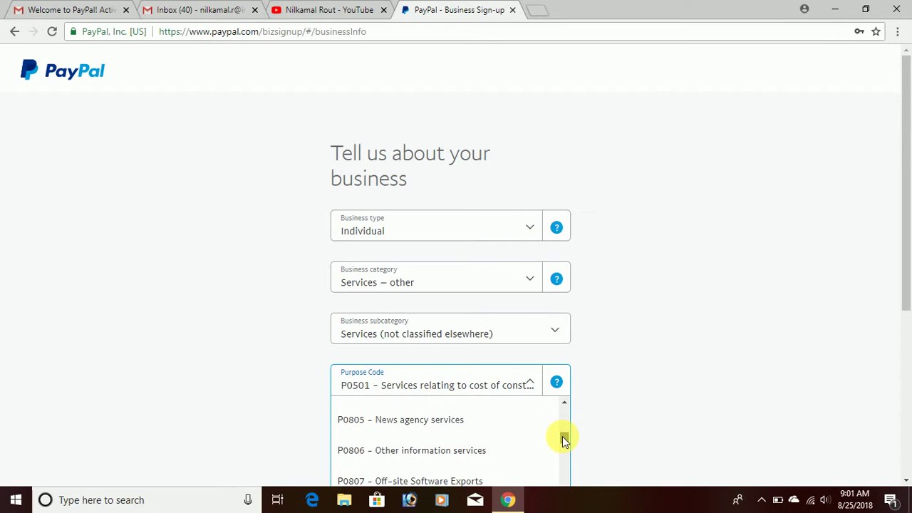
left_click(436, 452)
Enter the personal PAN and the card-statement name, then continue to personal details
left_click(478, 433)
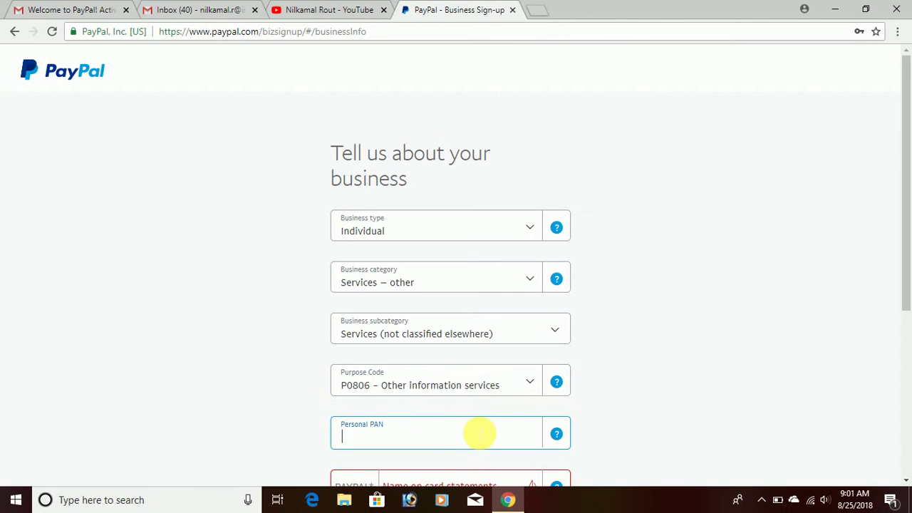
left_click_drag(906, 197, 901, 268)
left_click(419, 374)
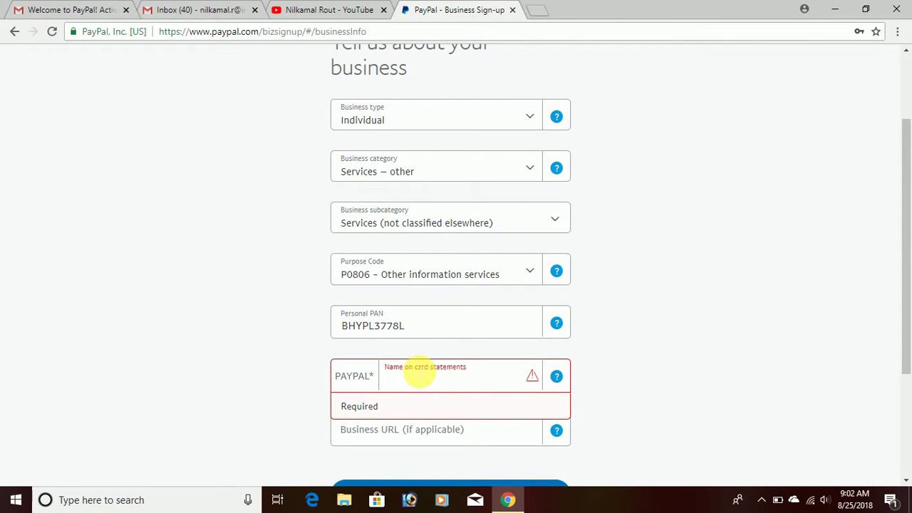
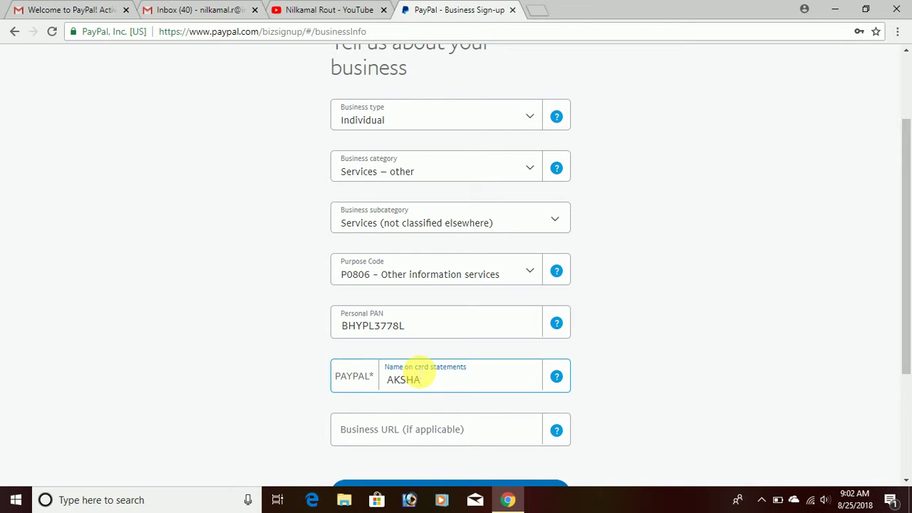
scroll(903, 121, "up", 2)
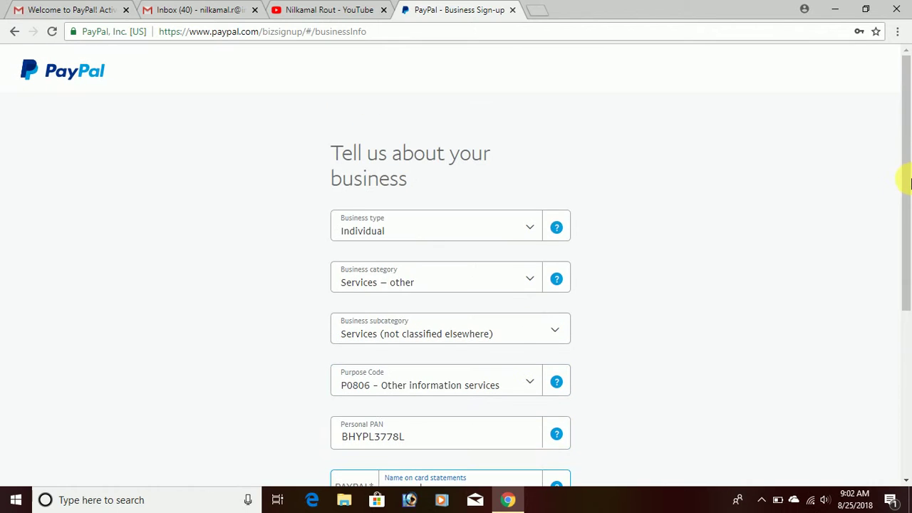
scroll(904, 195, "down", 3)
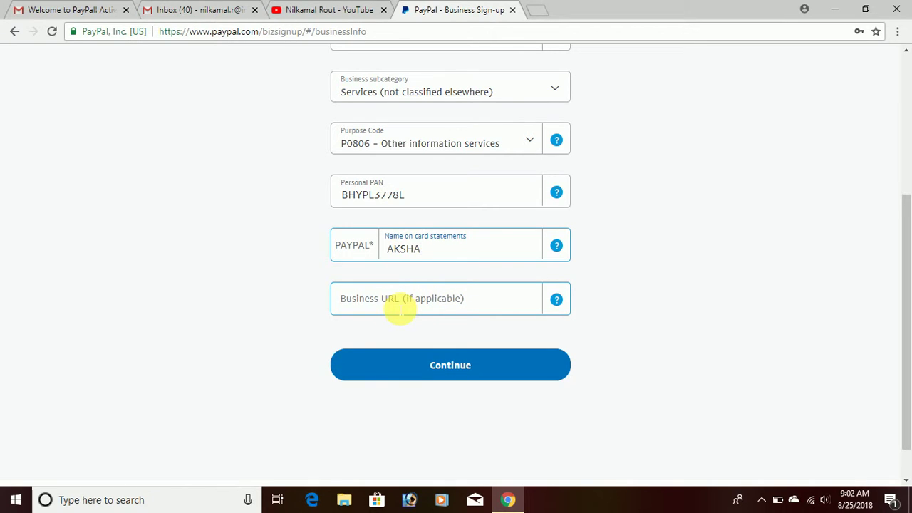
left_click(453, 368)
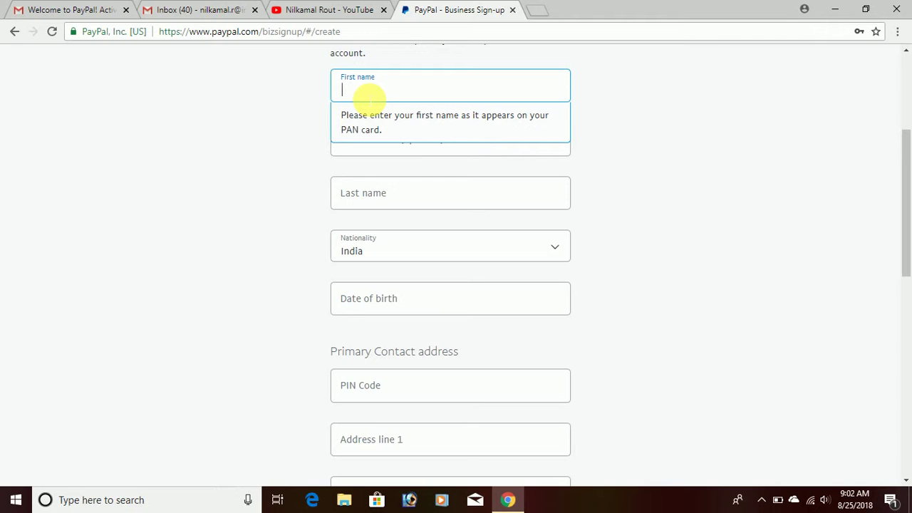
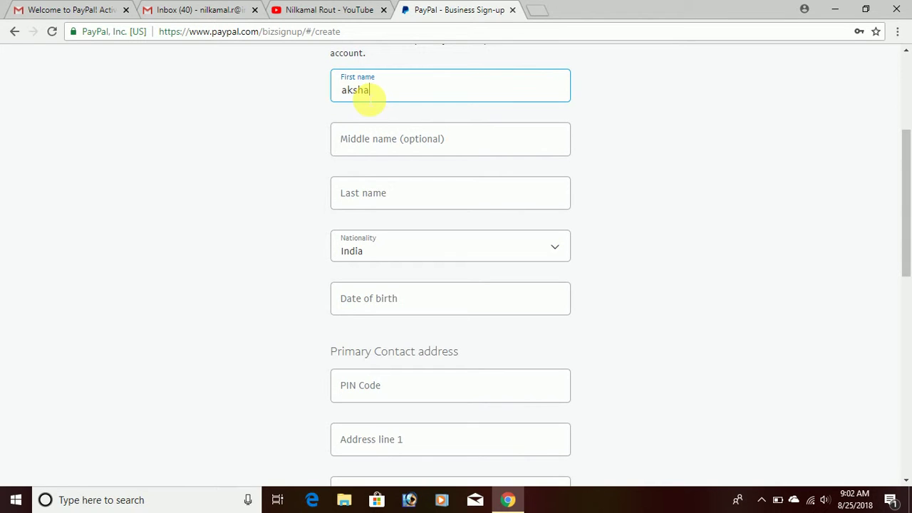
Enter the owner's first, middle and last name and date of birth
left_click(363, 142)
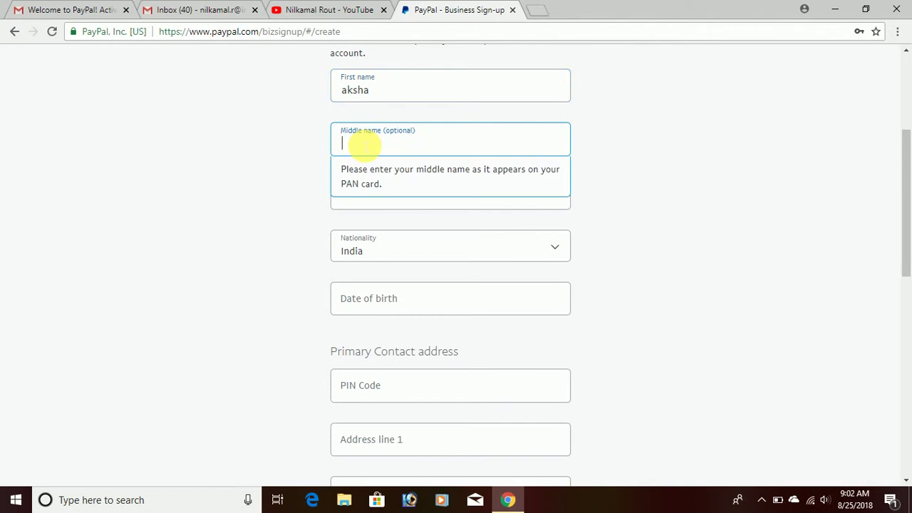
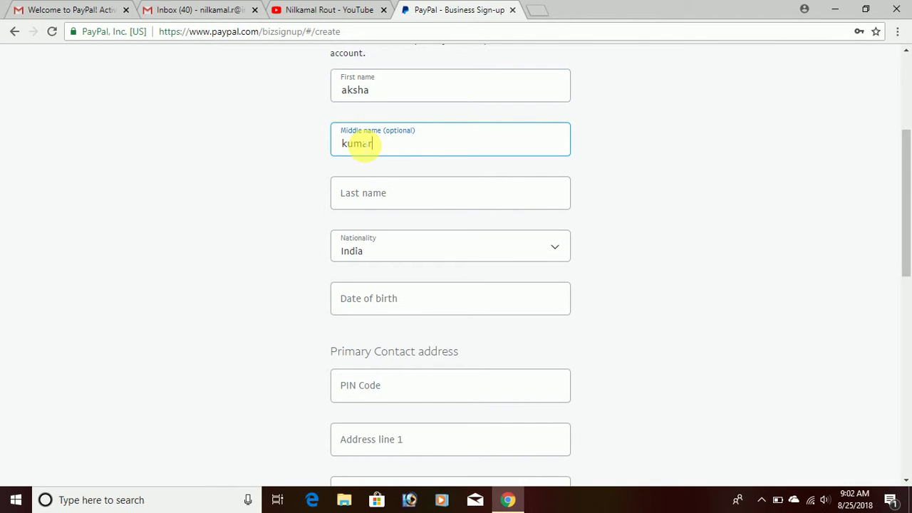
left_click(372, 207)
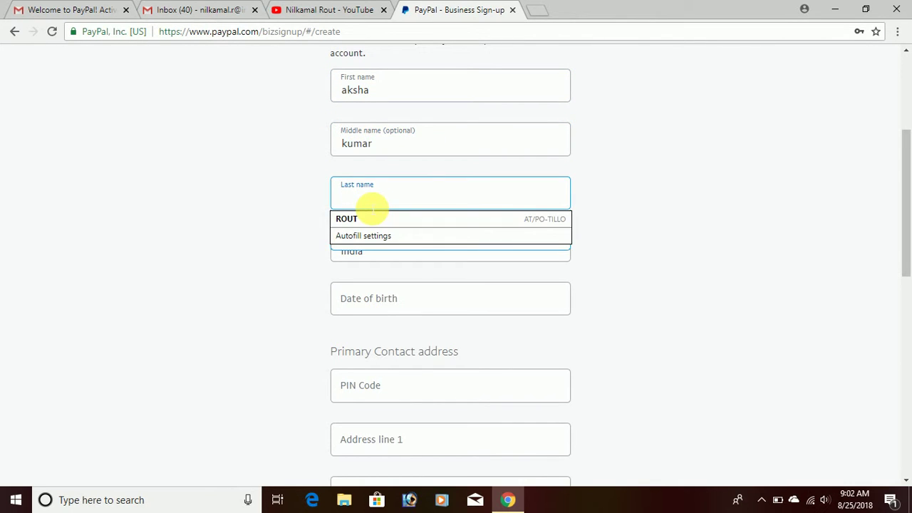
left_click(368, 298)
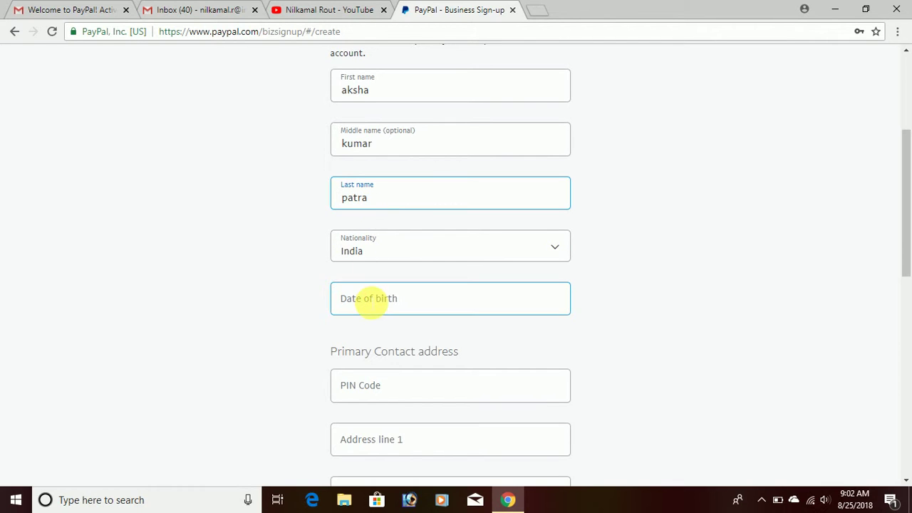
left_click(368, 298)
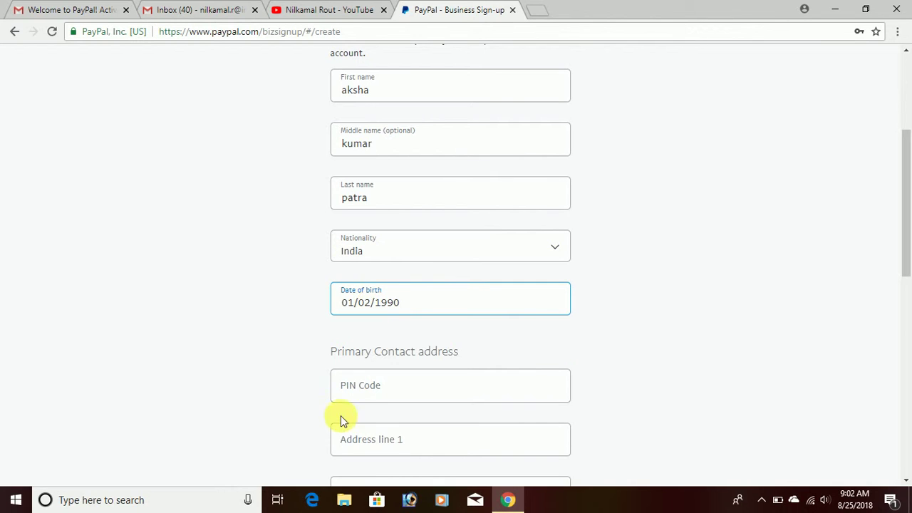
Fill in the home PIN code and both address lines
left_click(356, 390)
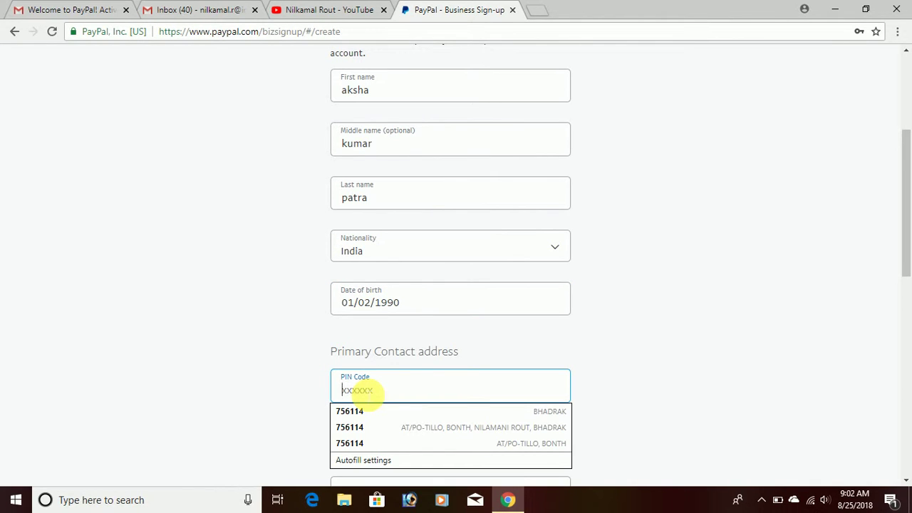
type("751001")
left_click_drag(906, 242, 906, 328)
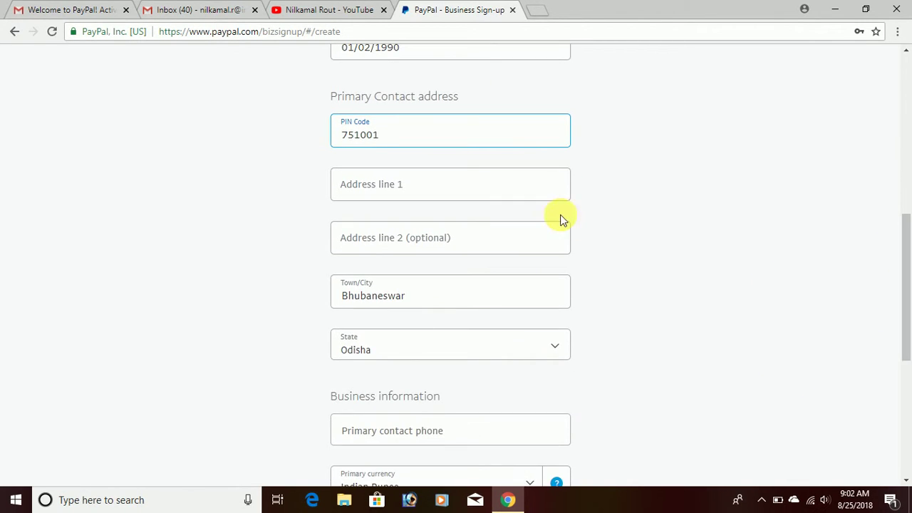
left_click(420, 180)
type("fdvfgrgrrrggr")
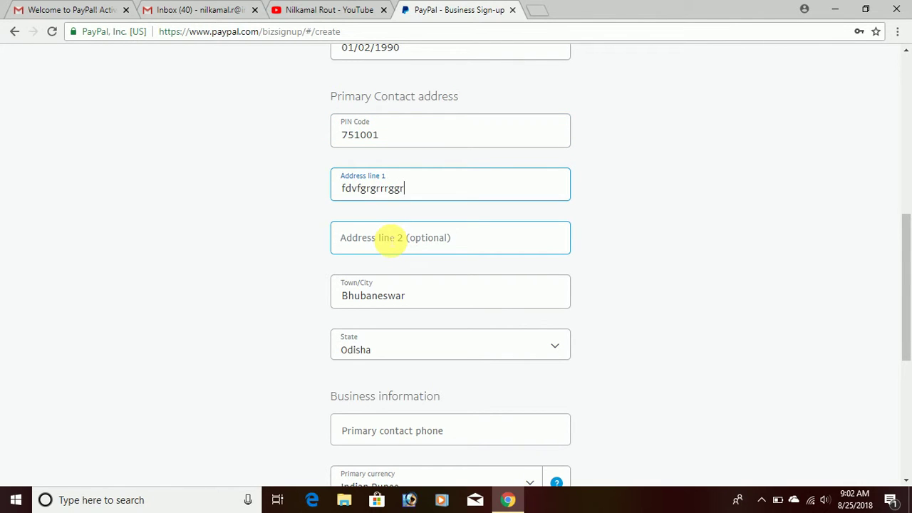
left_click(391, 241)
type("4t")
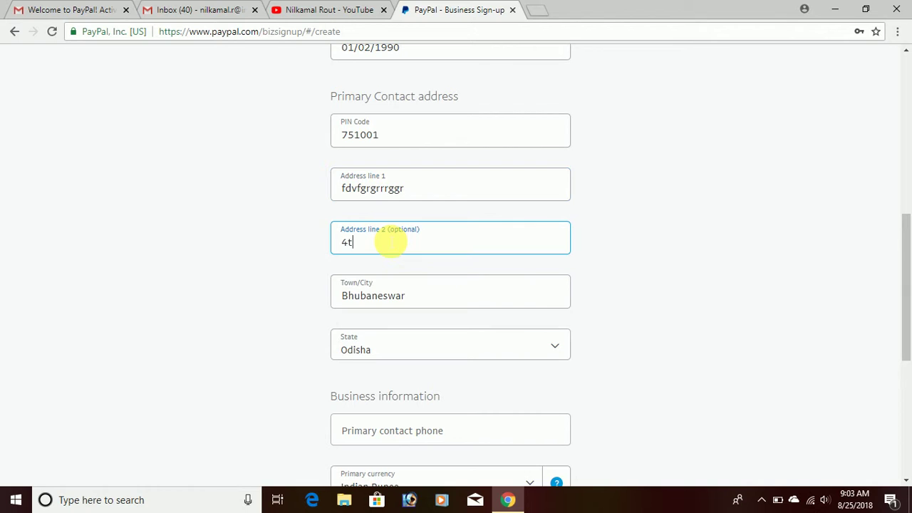
type("4t")
Enter the primary contact phone and toggle the business-address-same-as-home checkbox
left_click(377, 428)
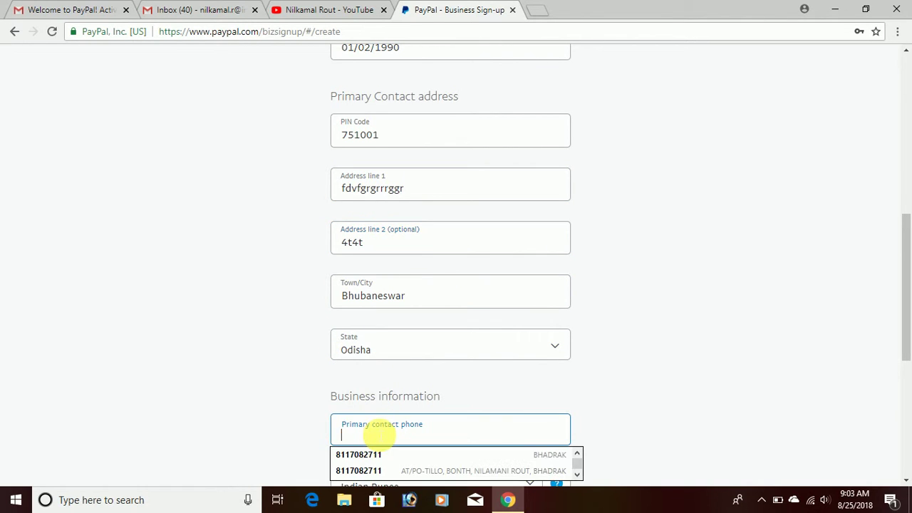
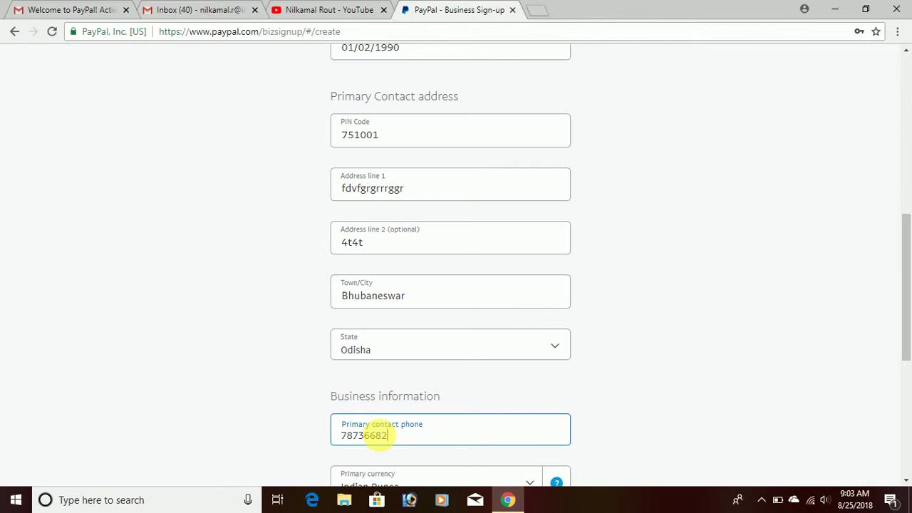
left_click_drag(908, 343, 901, 409)
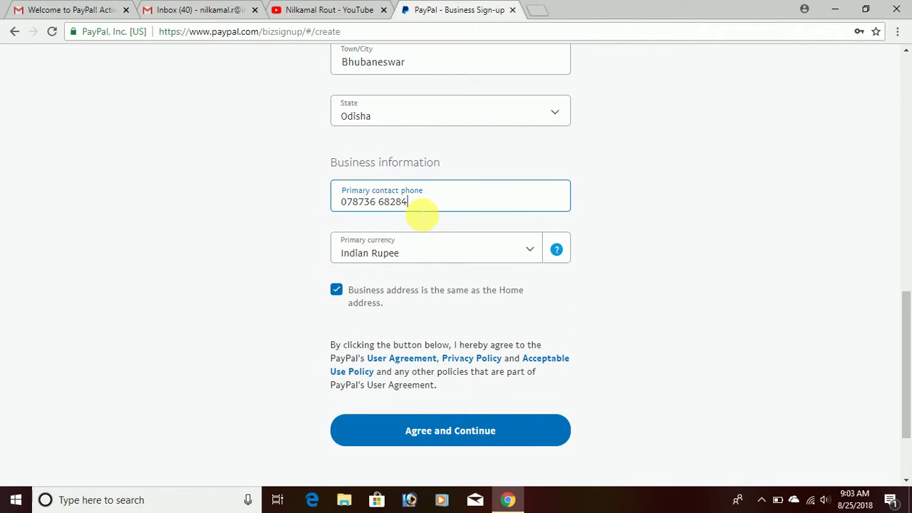
left_click(336, 290)
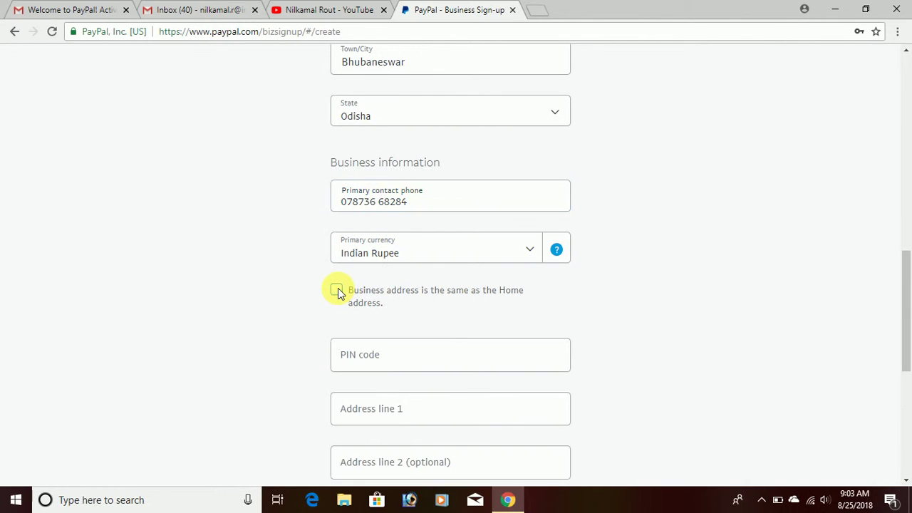
left_click(336, 289)
Agree to the policies and resubmit the owner details after the error, reaching the Summary dashboard
left_click(441, 432)
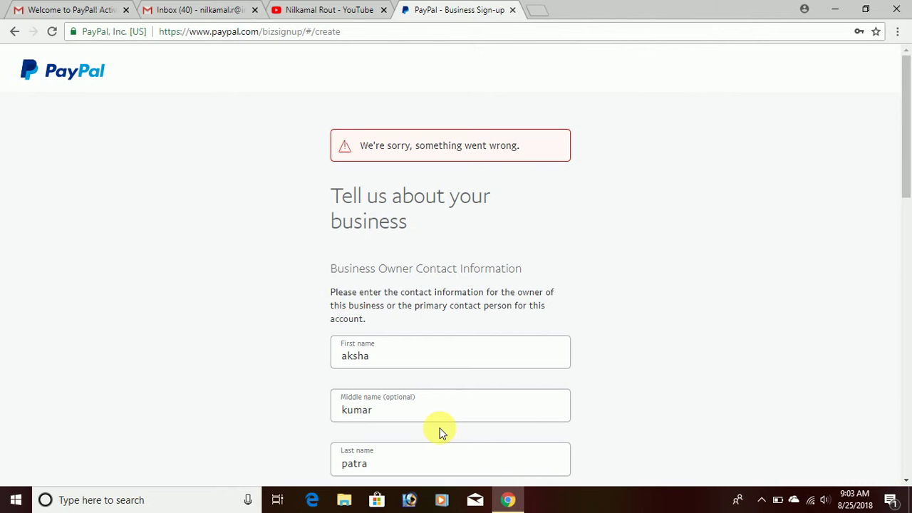
scroll(441, 432, "down", 3)
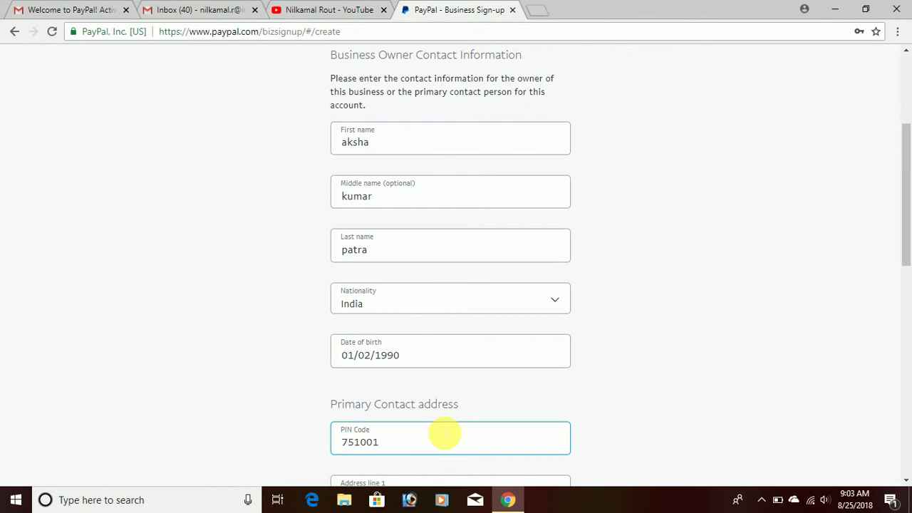
scroll(442, 432, "down", 3)
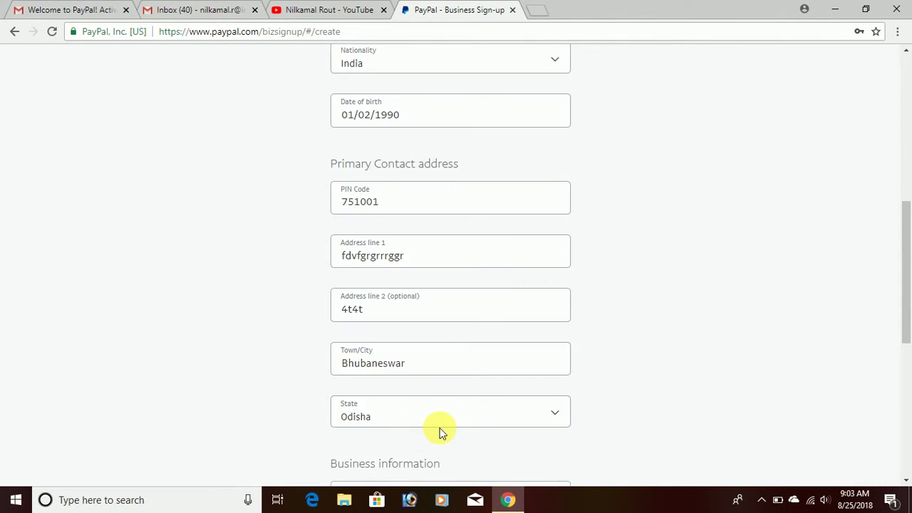
scroll(441, 433, "down", 4)
scroll(444, 433, "down", 2)
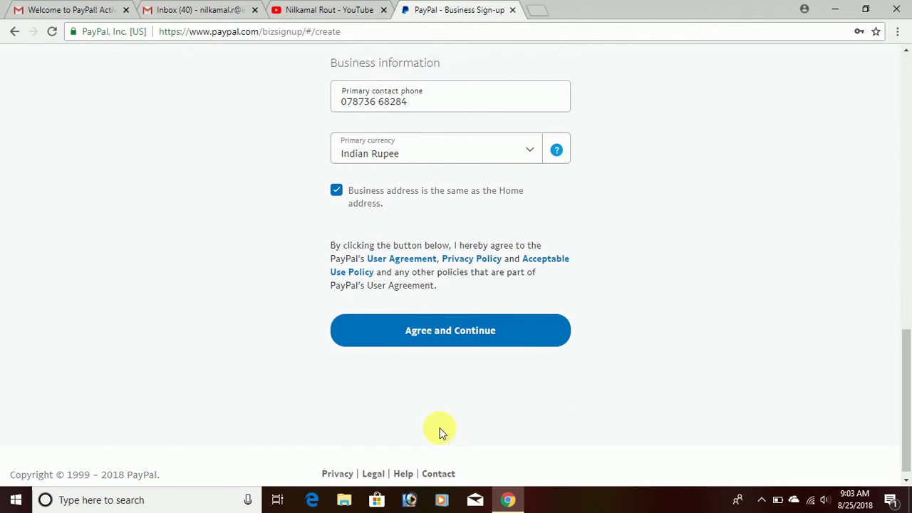
left_click(450, 334)
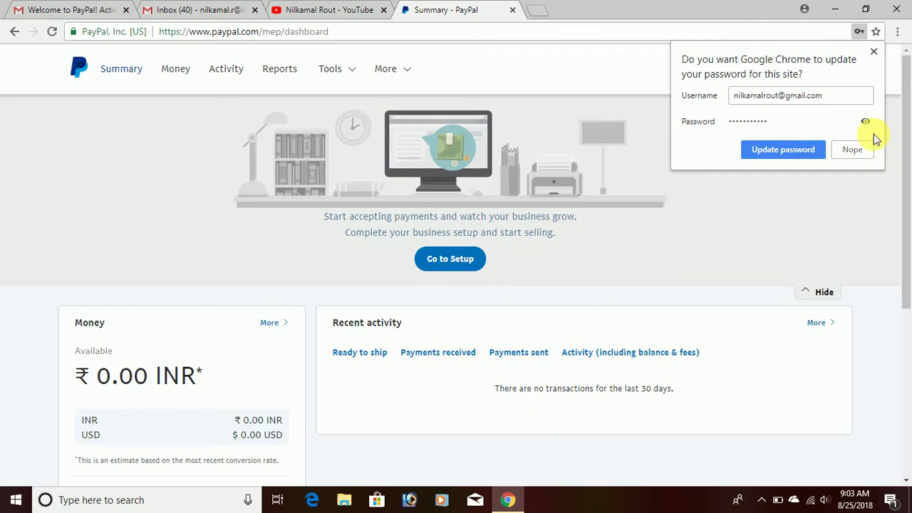
Dismiss the browser password prompt and follow the KYC documents link in notifications
left_click(874, 54)
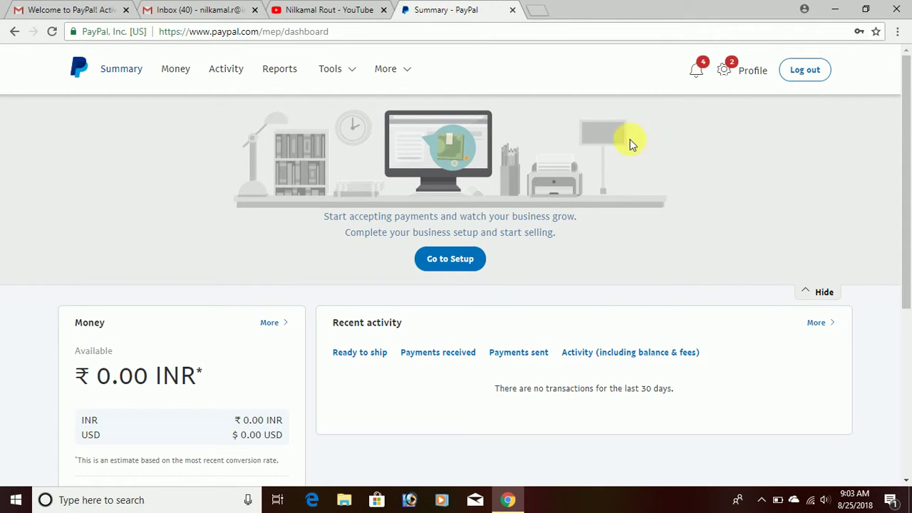
left_click(699, 72)
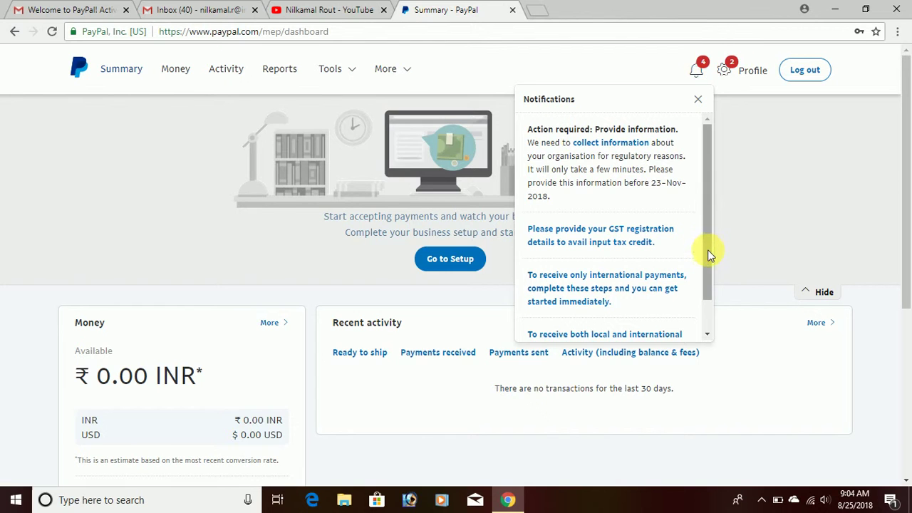
right_click(713, 285)
key("Escape")
left_click_drag(712, 288, 708, 340)
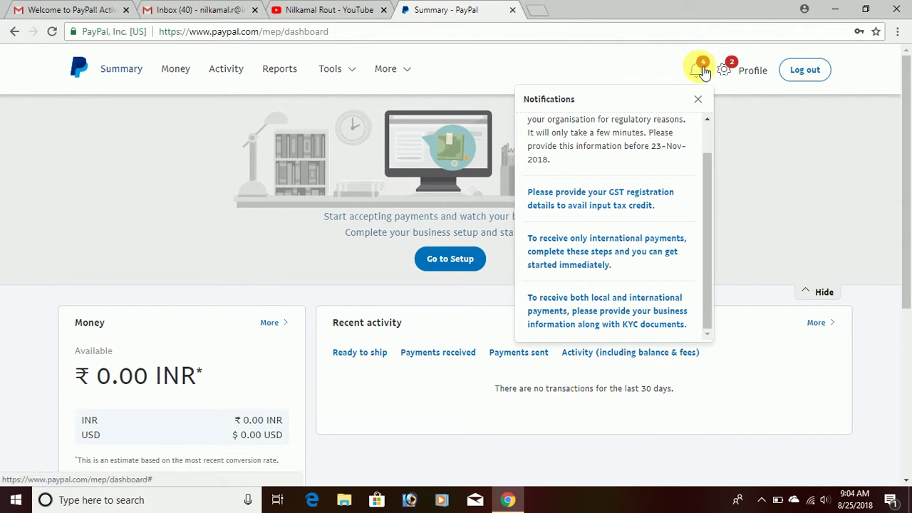
left_click(649, 332)
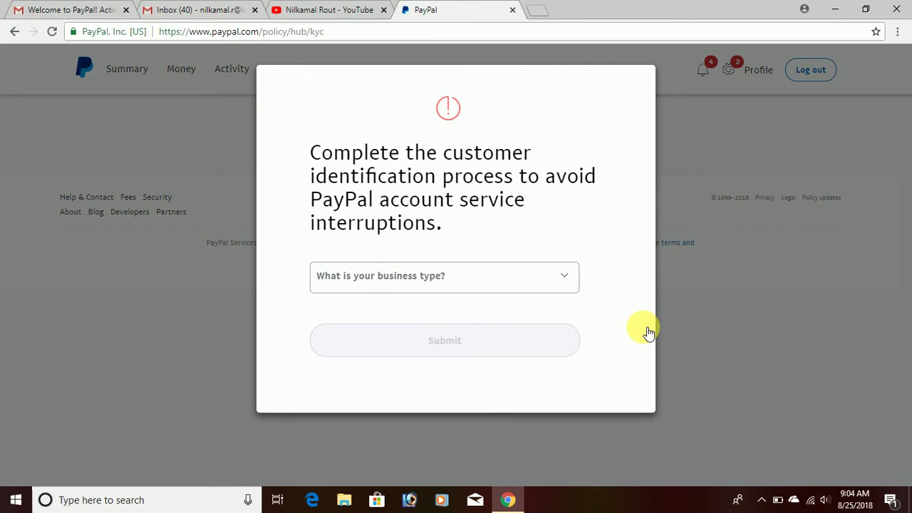
Submit Individual as the KYC business type and open Add Bank under Account
left_click(570, 282)
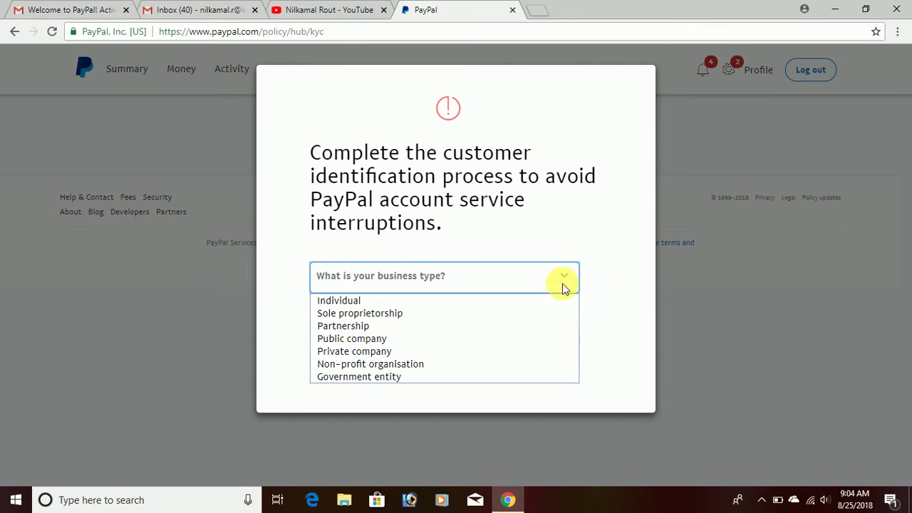
left_click(538, 308)
left_click(508, 354)
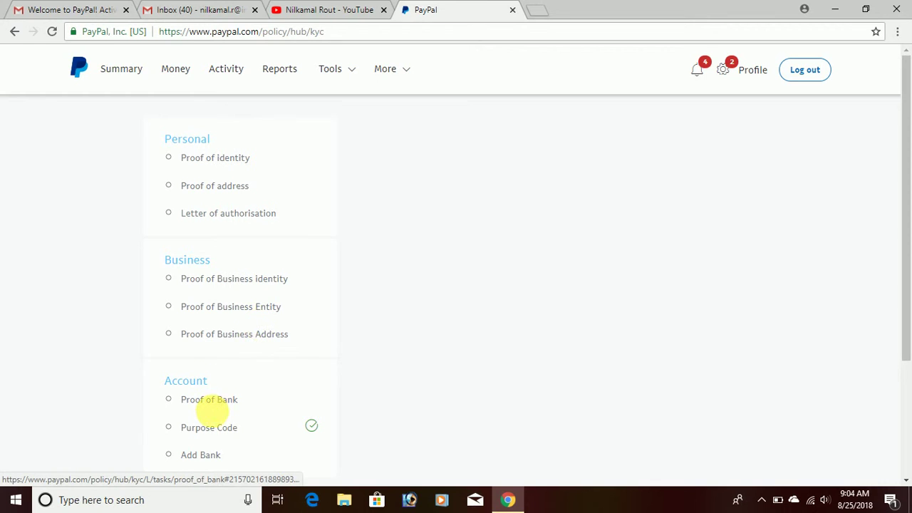
left_click(211, 462)
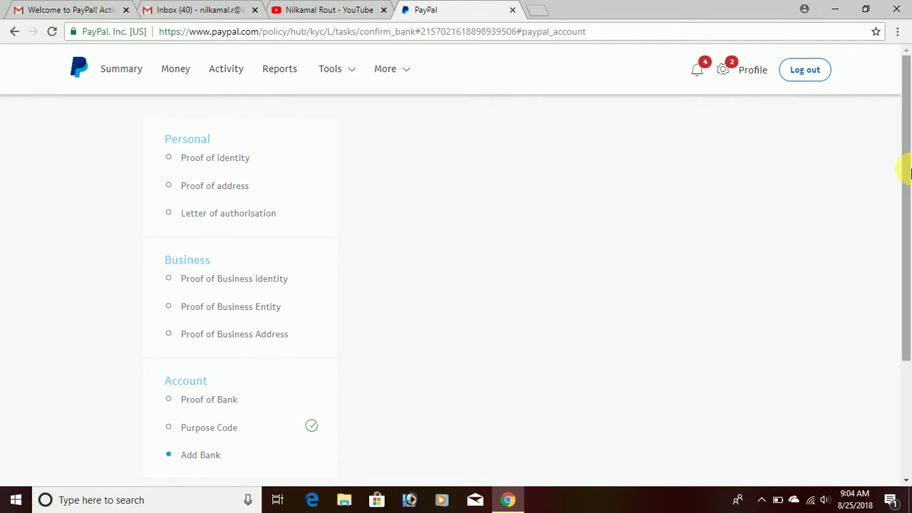
left_click_drag(908, 178, 902, 244)
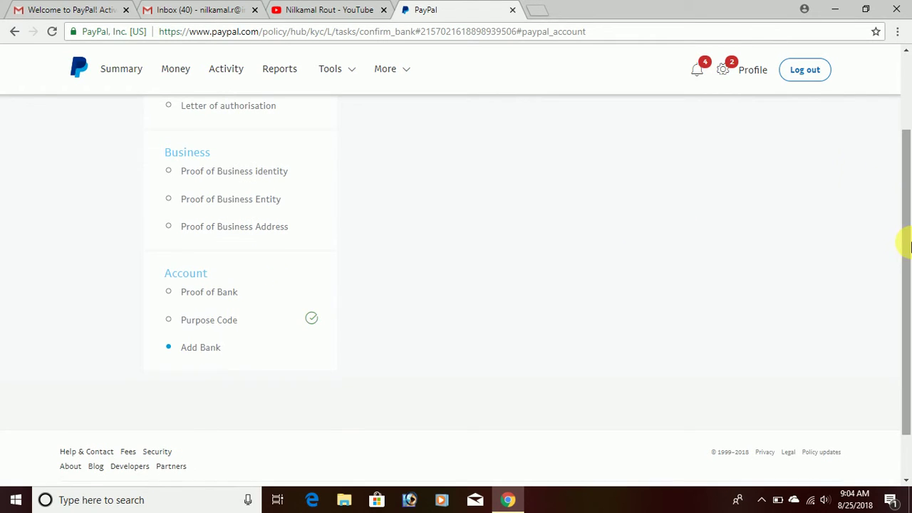
Visit the Confirm email address page from settings, then return to My Profile
left_click(731, 68)
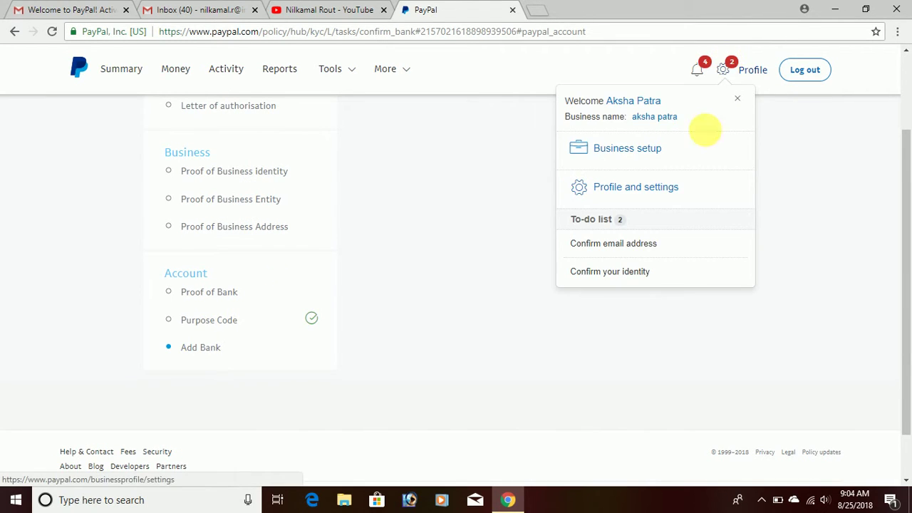
left_click(651, 245)
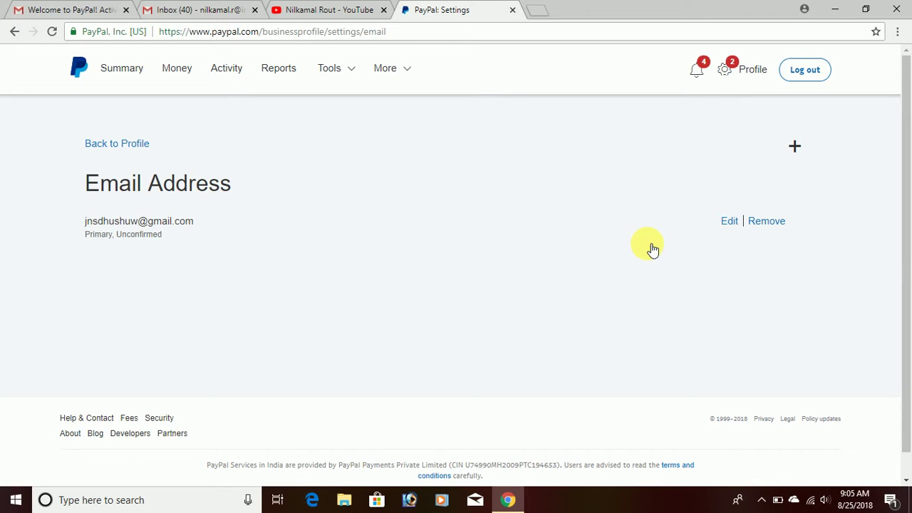
left_click(130, 146)
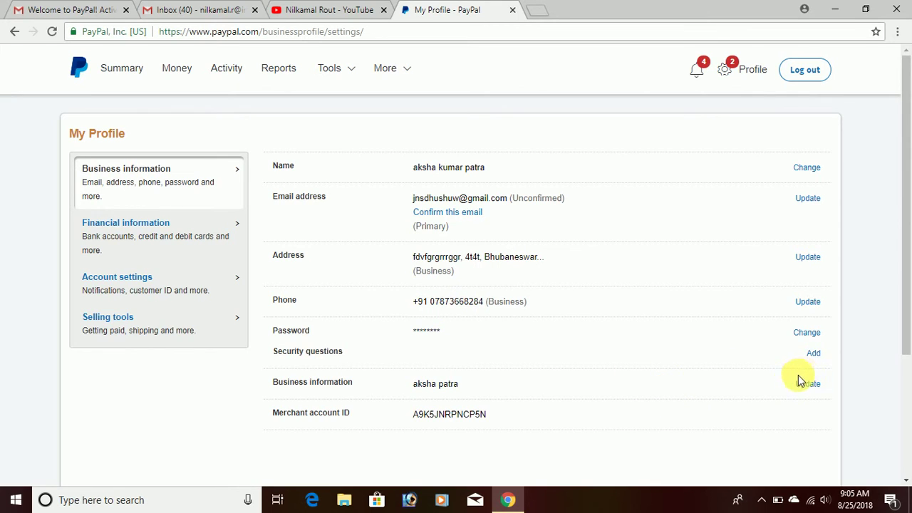
Check the email address settings, go back, and switch to the PayPal welcome email
left_click(808, 201)
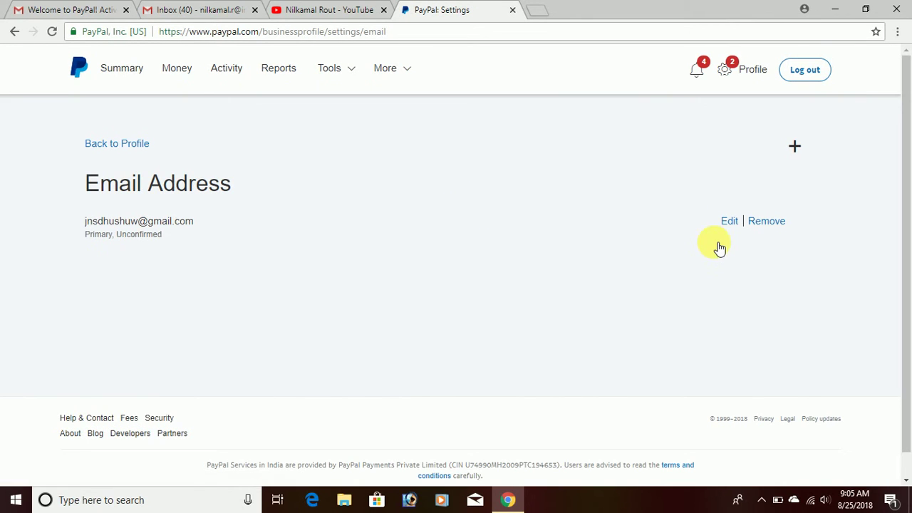
left_click(12, 33)
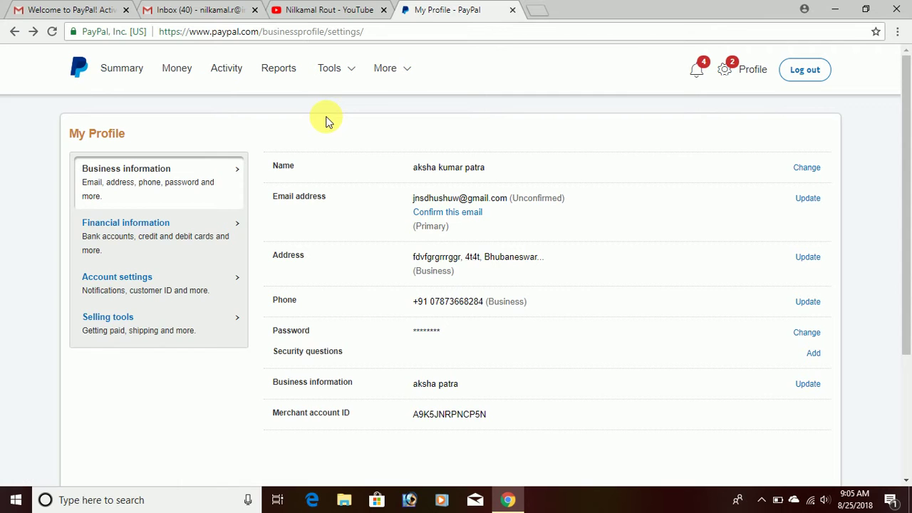
left_click(85, 8)
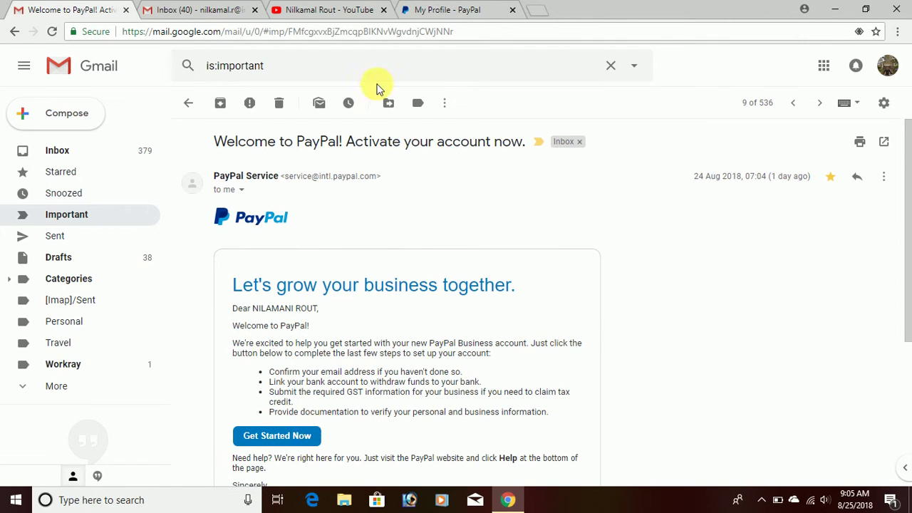
left_click(433, 8)
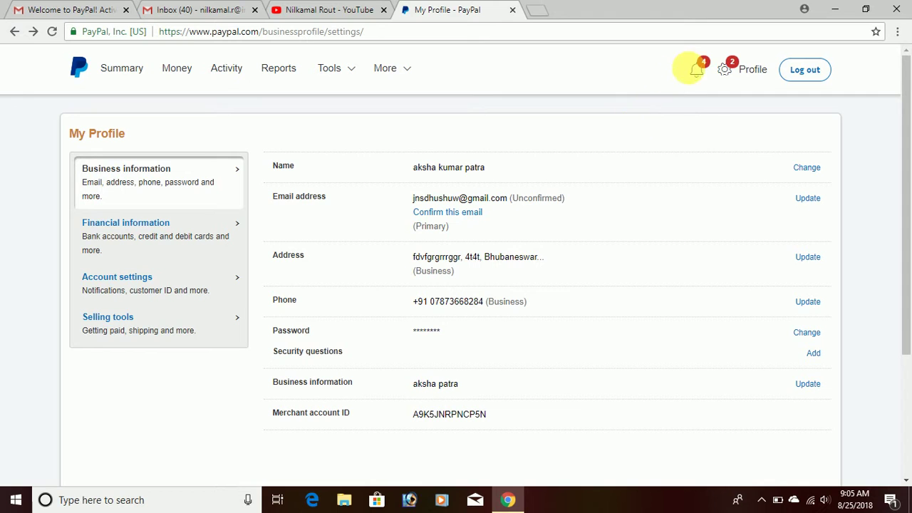
Open the KYC documents notification and agree to the verification terms to begin
left_click(697, 68)
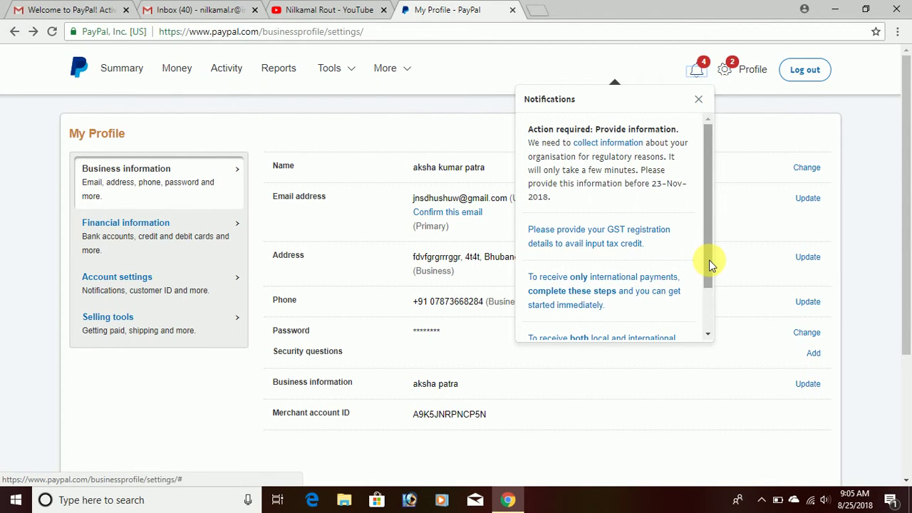
left_click_drag(708, 260, 711, 315)
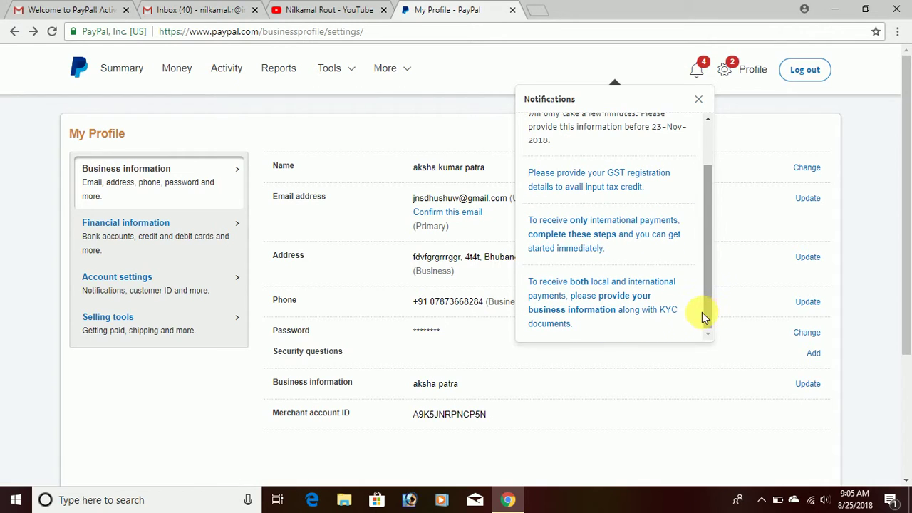
left_click(670, 316)
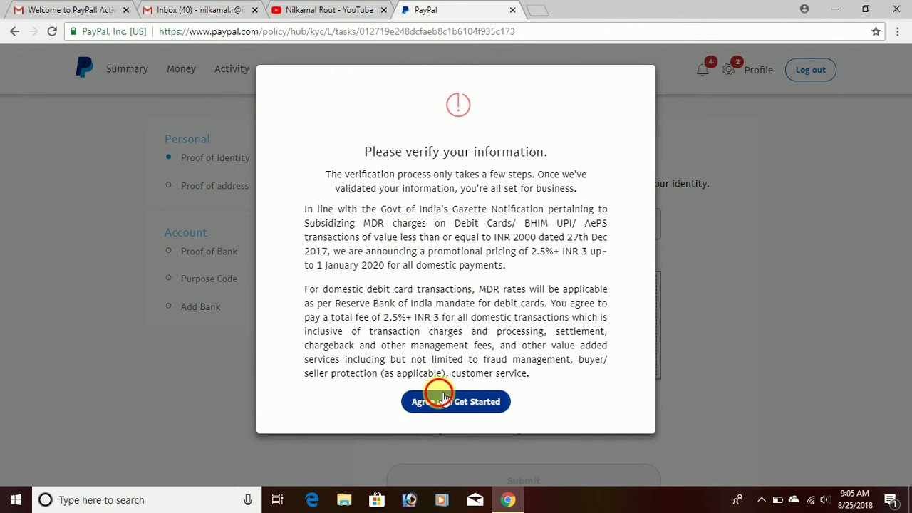
left_click(428, 396)
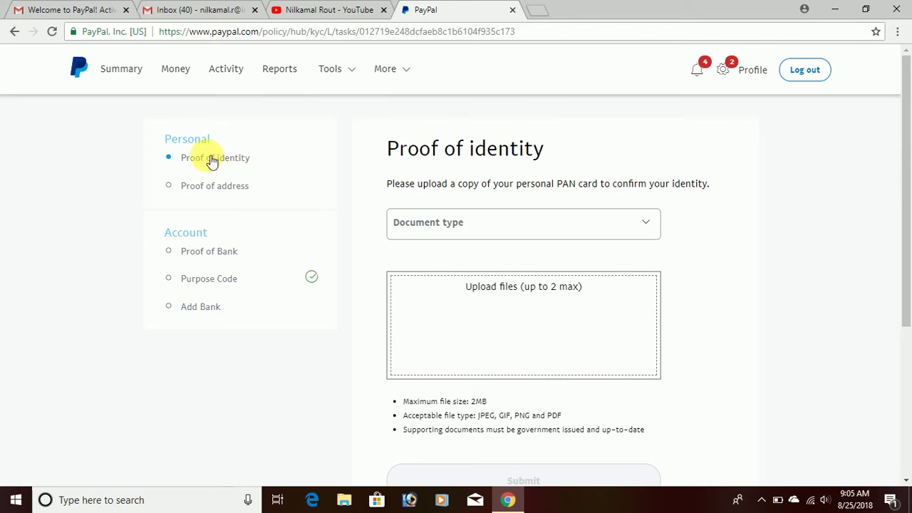
Switch to the Proof of address step and select Aadhaar Card as the document
left_click(417, 232)
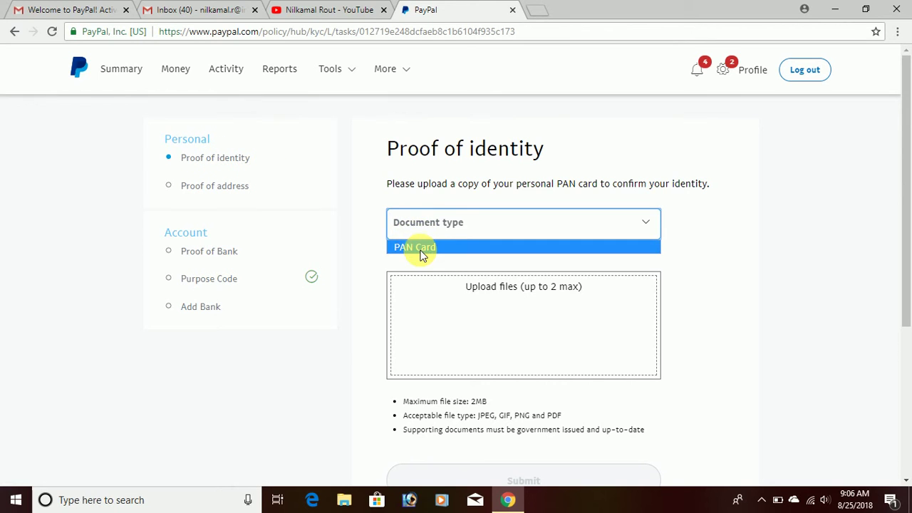
left_click(221, 190)
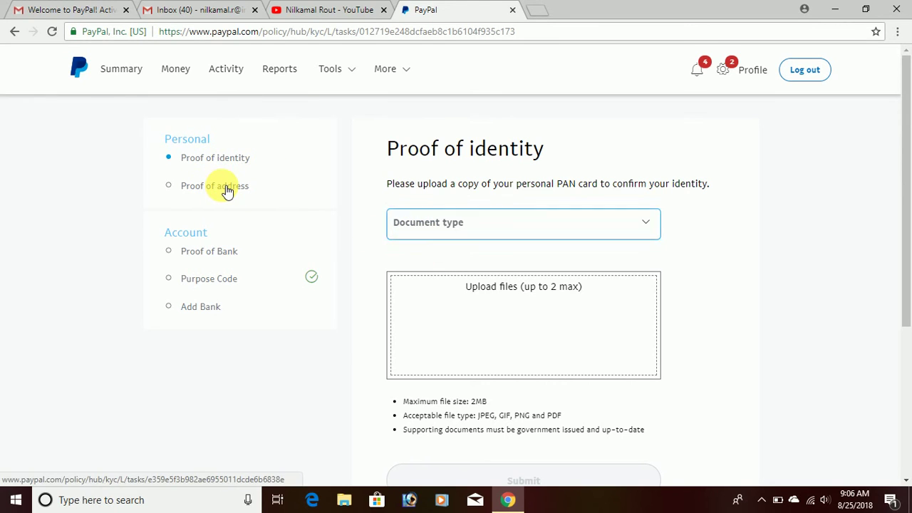
left_click(437, 249)
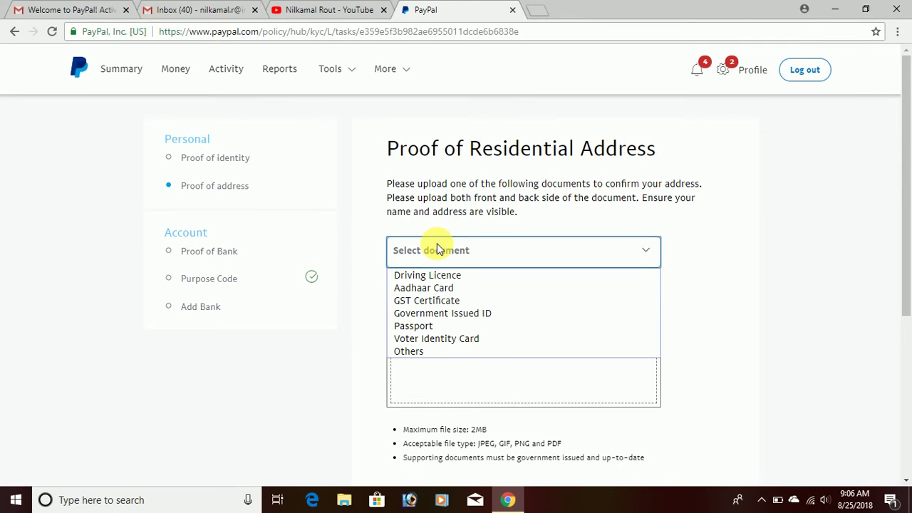
left_click(443, 286)
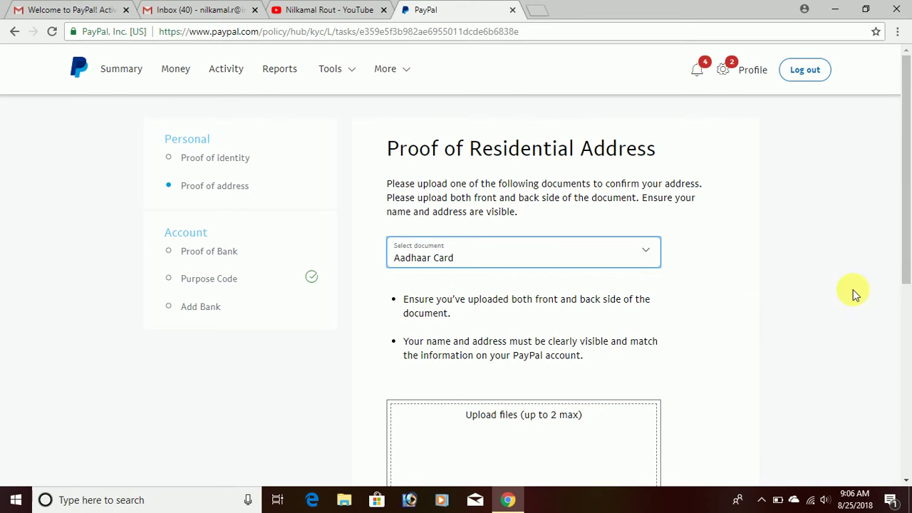
left_click_drag(905, 247, 903, 332)
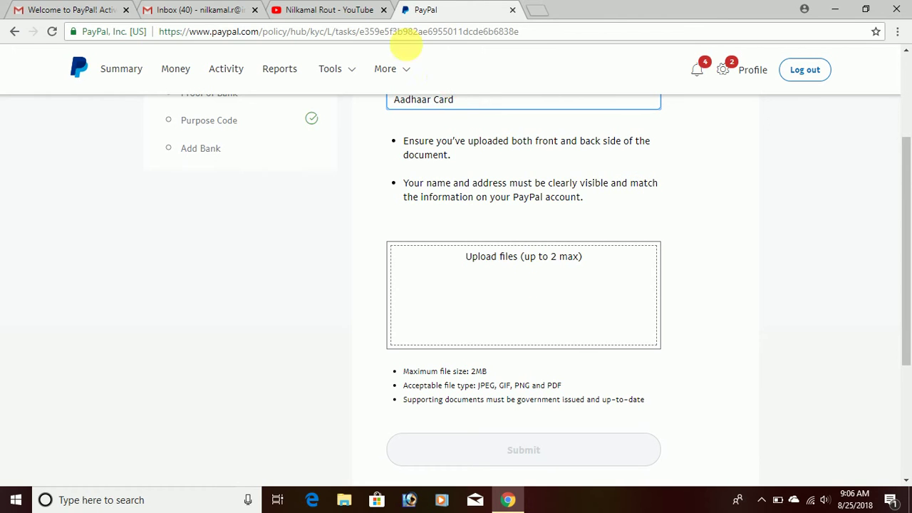
Switch to the YouTube channel home page showing its Uploads row
left_click(324, 5)
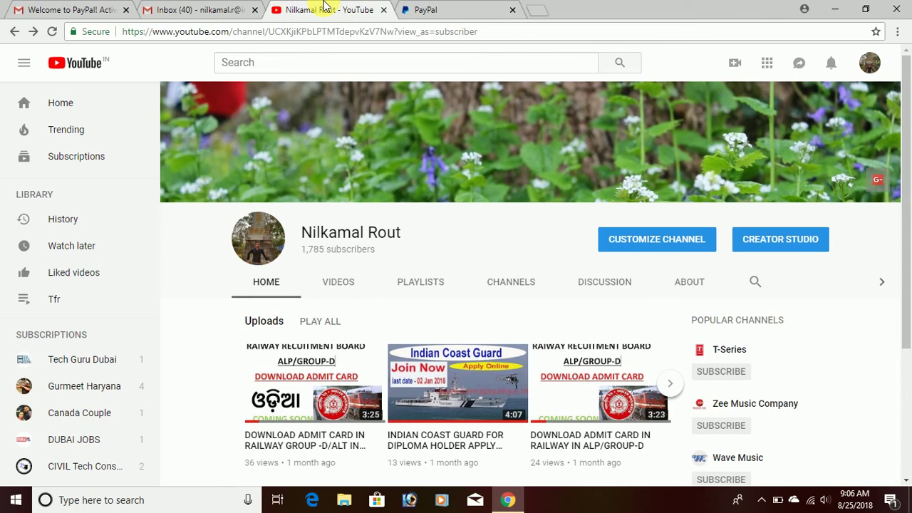